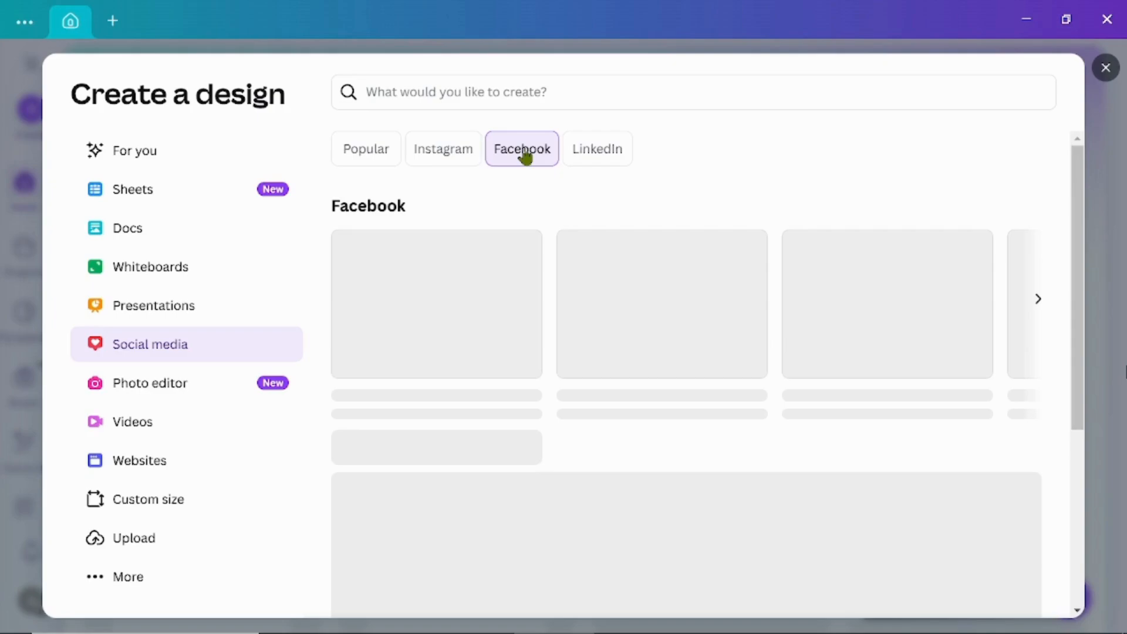
Step: Create a blank Facebook post design and add the uploaded photo of the woman in the black cap
click(422, 323)
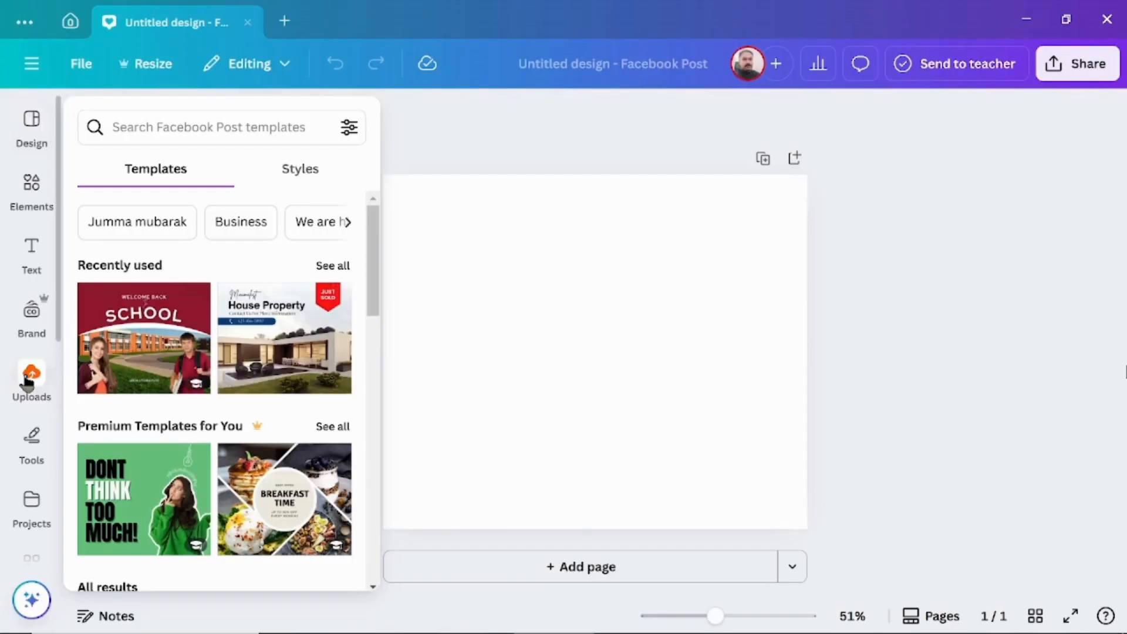
click(29, 376)
click(308, 343)
Step: Enlarge the woman's photo to about the page height, centre it on the page and remove its background
drag(765, 384, 637, 331)
drag(710, 426, 846, 551)
drag(727, 467, 752, 441)
drag(840, 552, 830, 531)
drag(757, 451, 763, 446)
drag(832, 528, 822, 513)
mouse_move(751, 429)
mouse_down()
mouse_move(752, 445)
mouse_move(768, 445)
mouse_up()
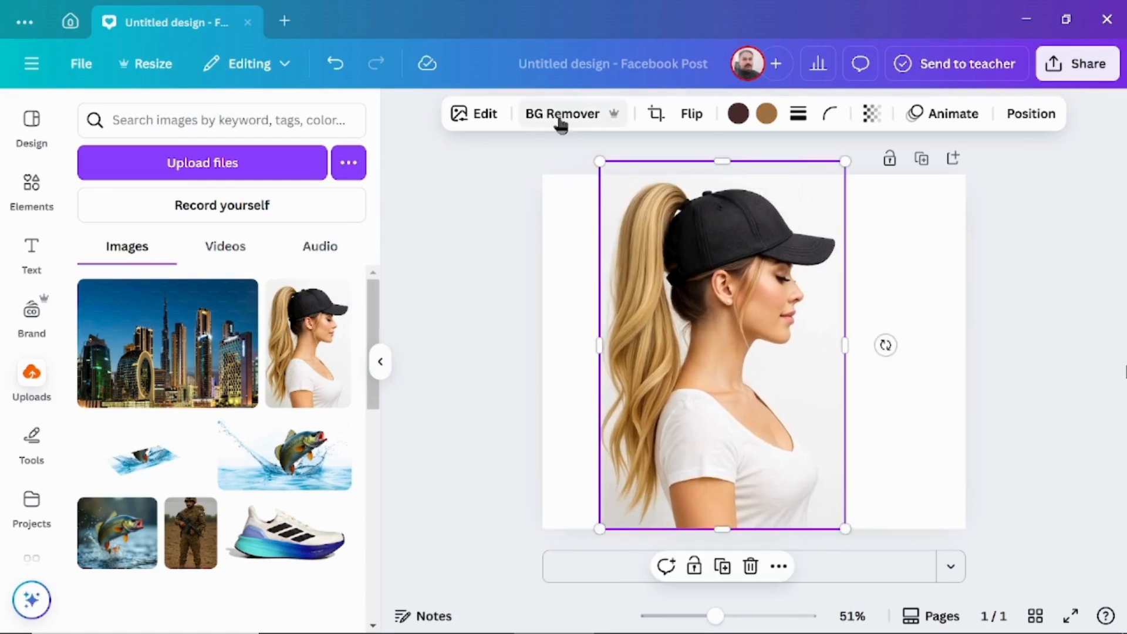
click(558, 115)
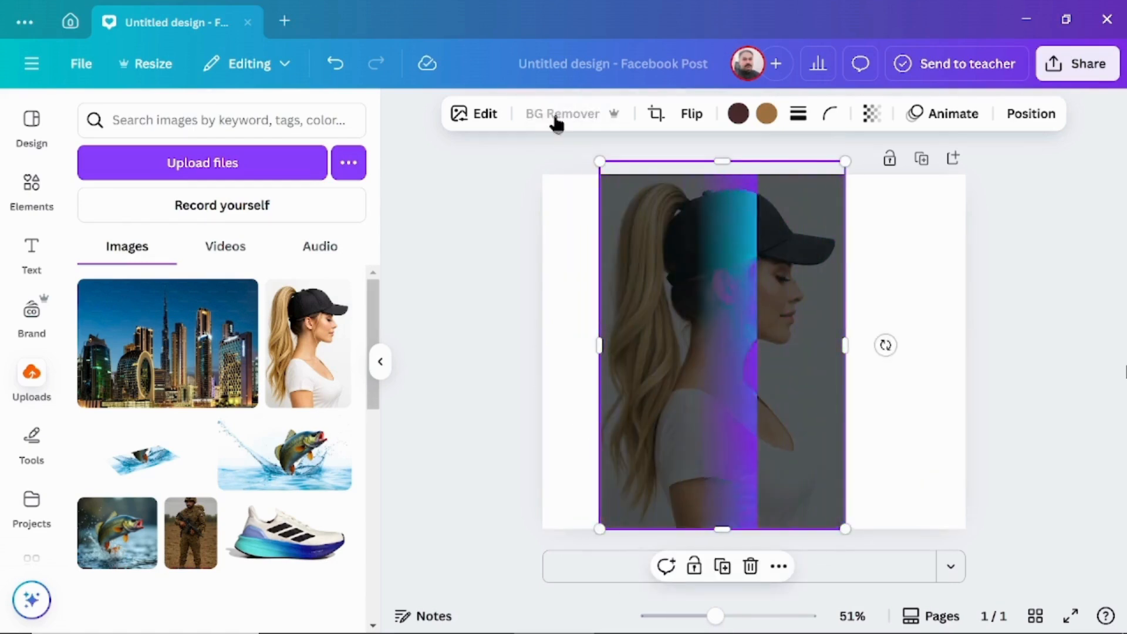
Step: Apply a Custom Duotone effect to the woman's cutout with the highlights colour set to #000000
click(480, 122)
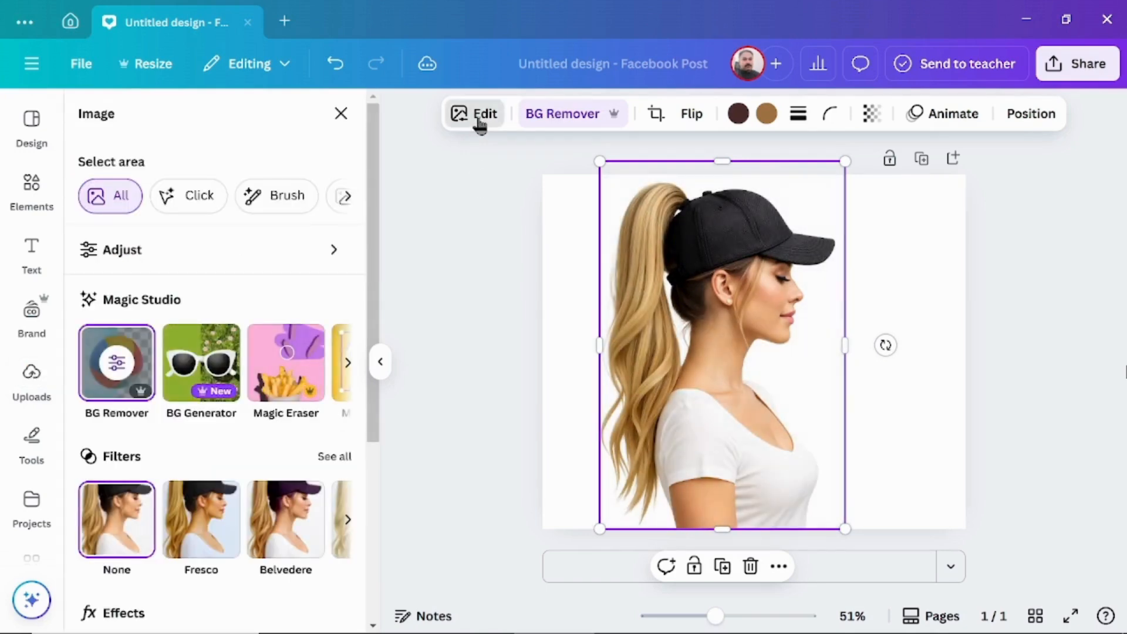
drag(374, 243, 371, 372)
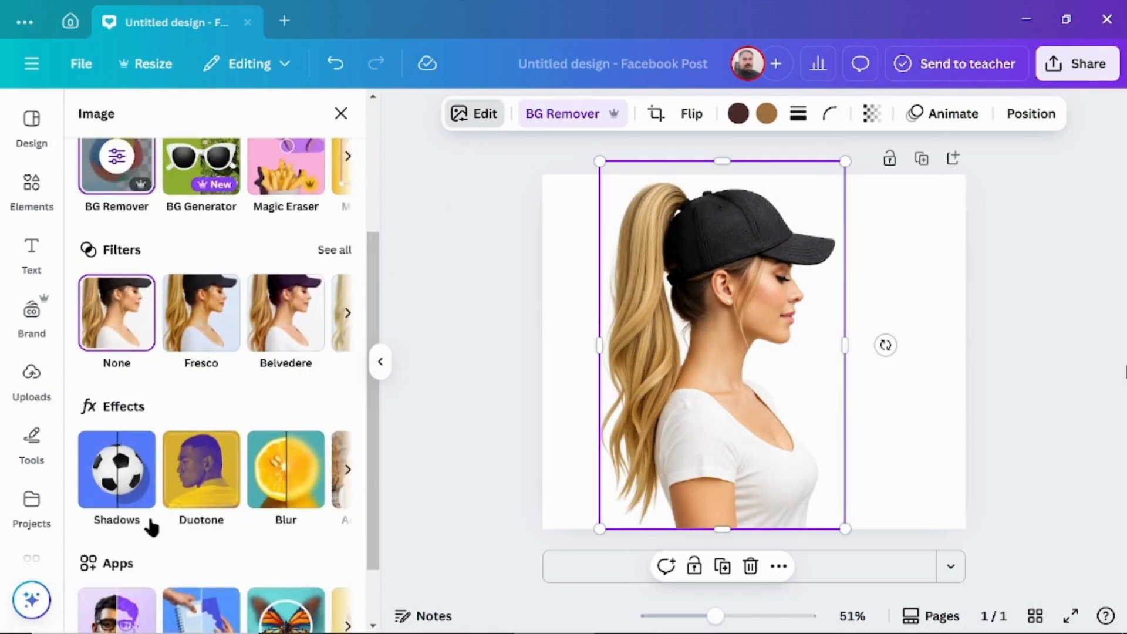
click(202, 480)
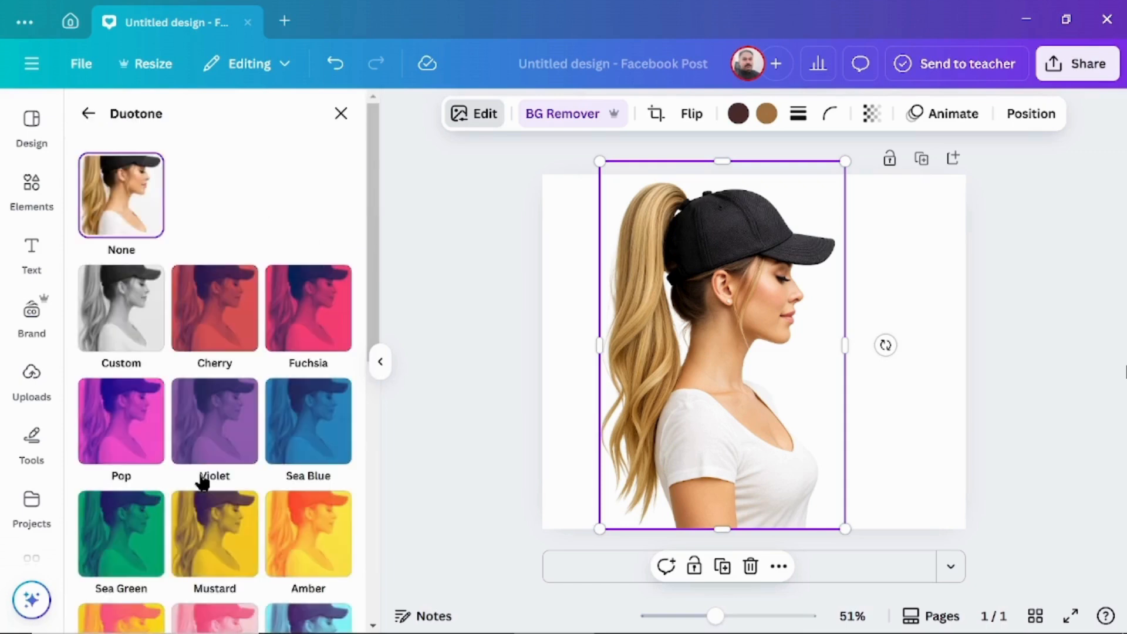
click(136, 315)
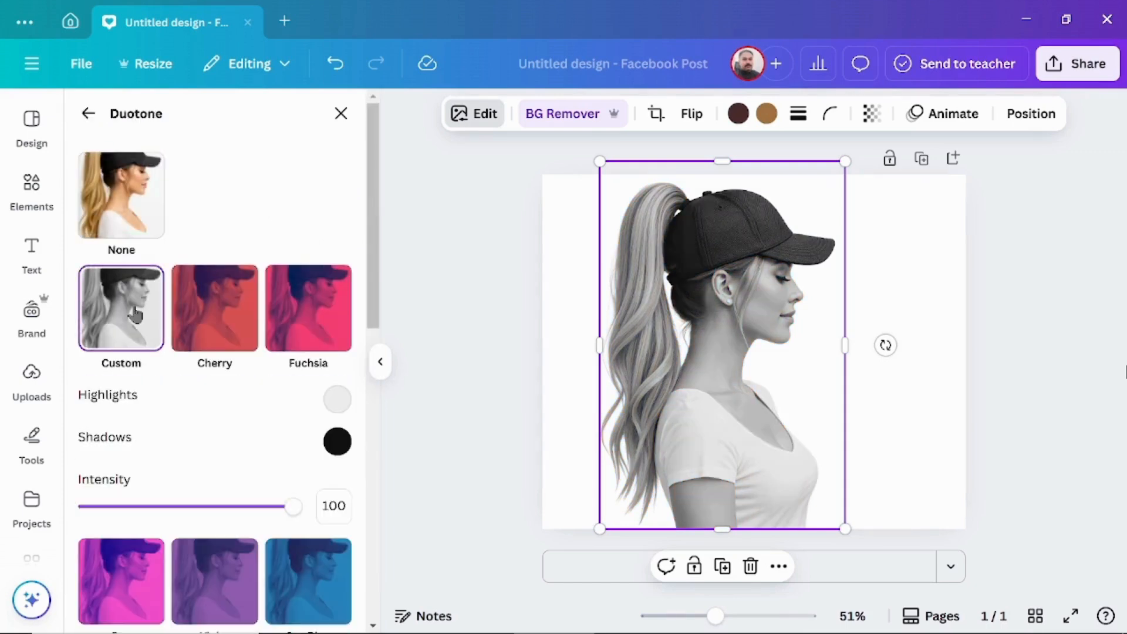
click(336, 403)
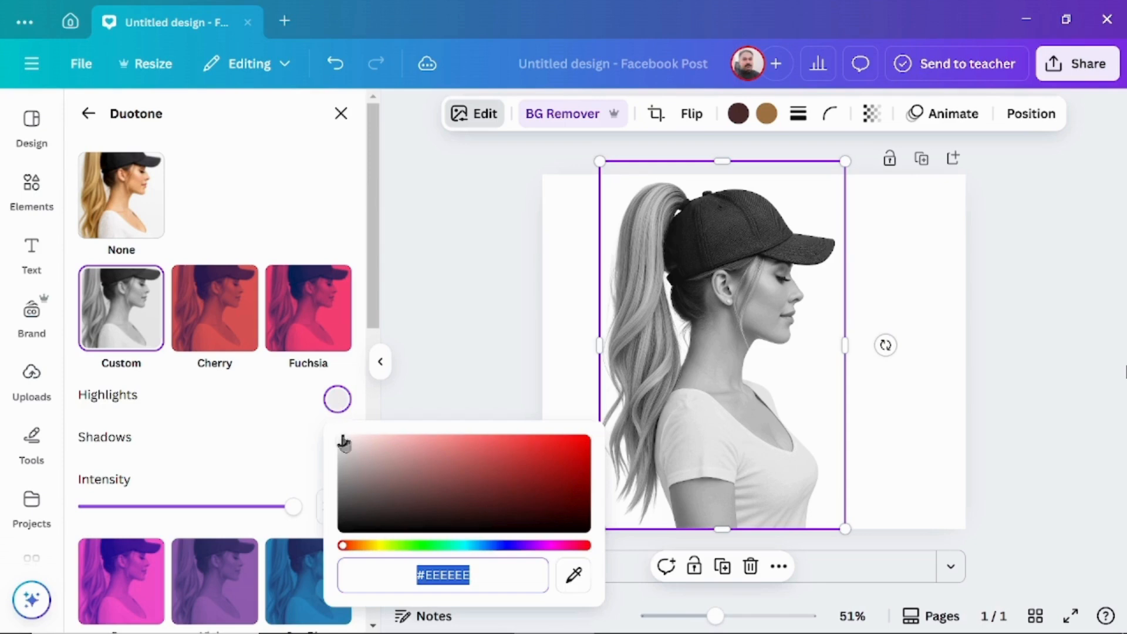
drag(344, 446, 338, 545)
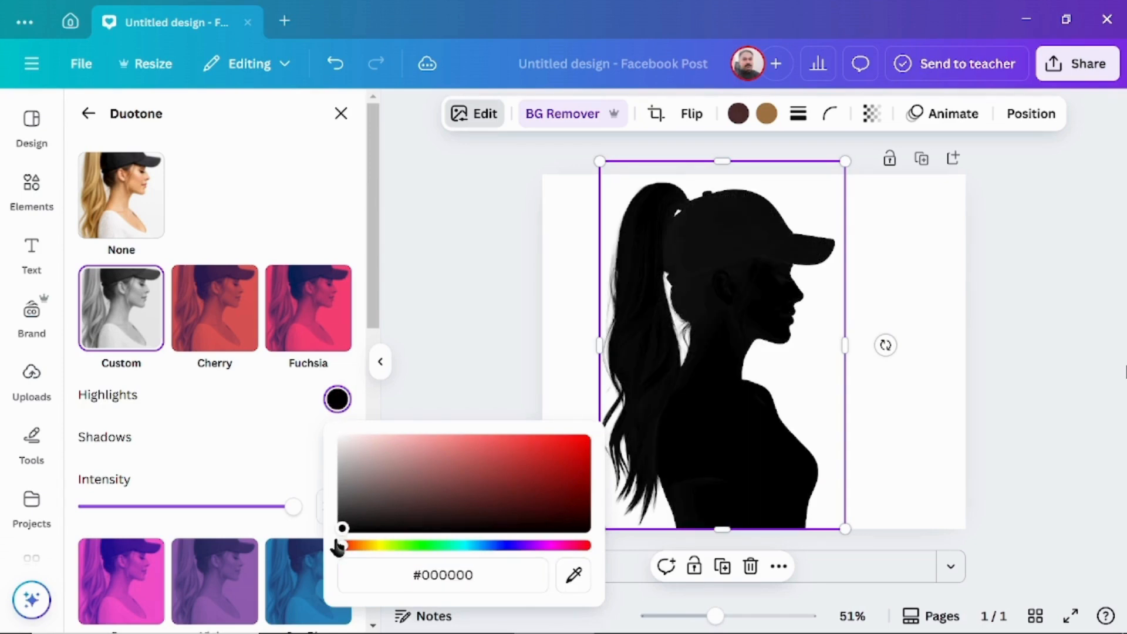
Step: Add a square shape and fill it with the colour #010101 sampled from the woman's silhouette
click(32, 187)
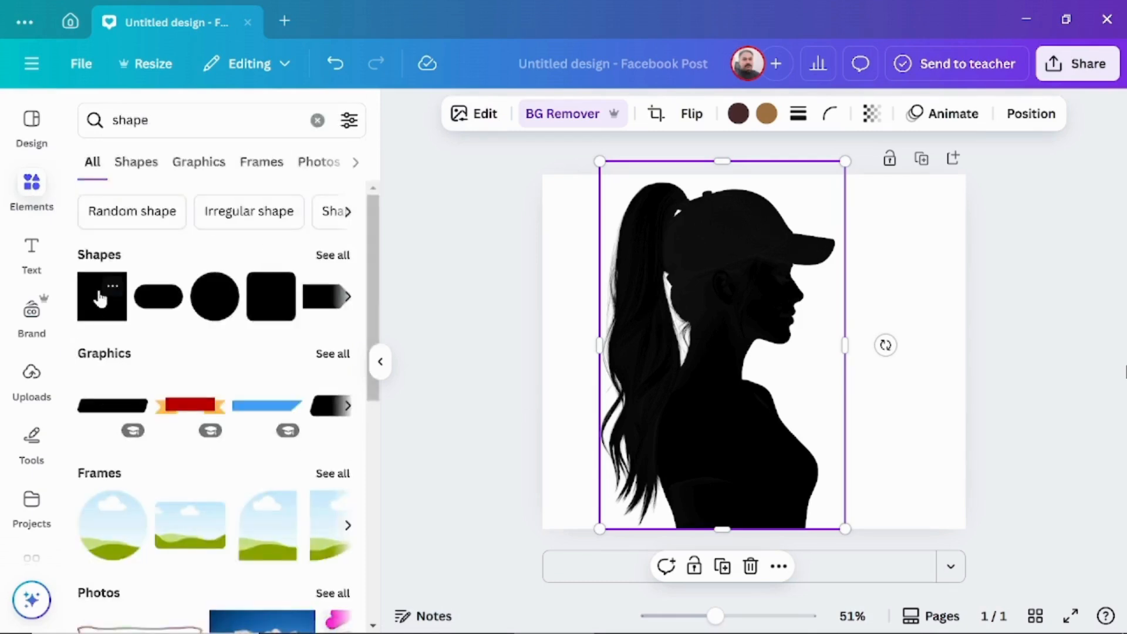
click(100, 298)
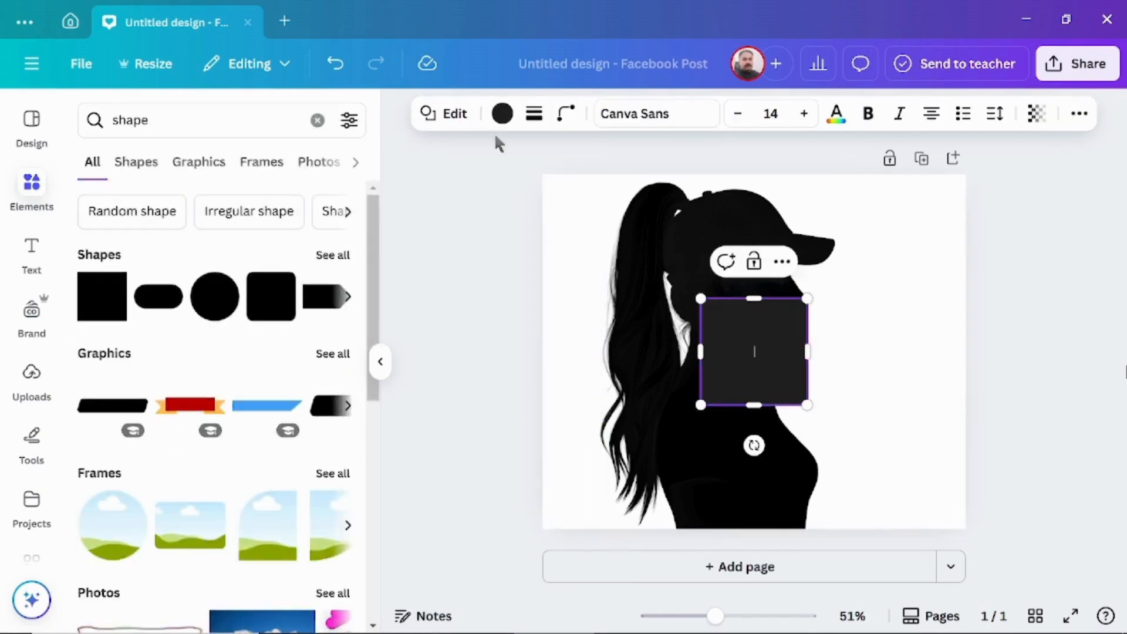
click(501, 114)
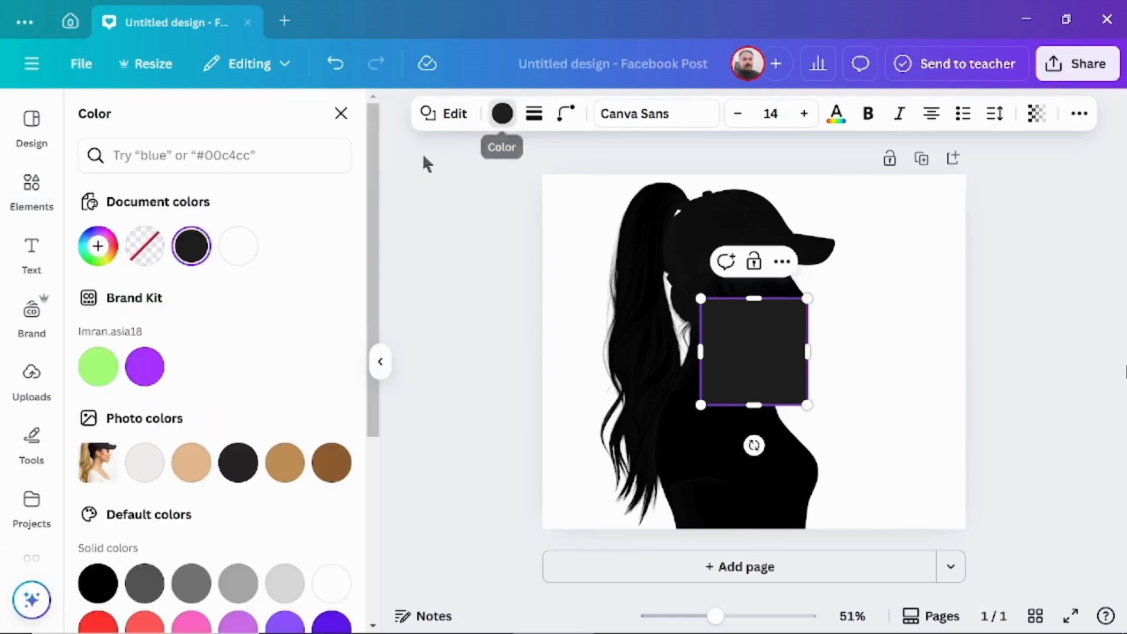
click(102, 255)
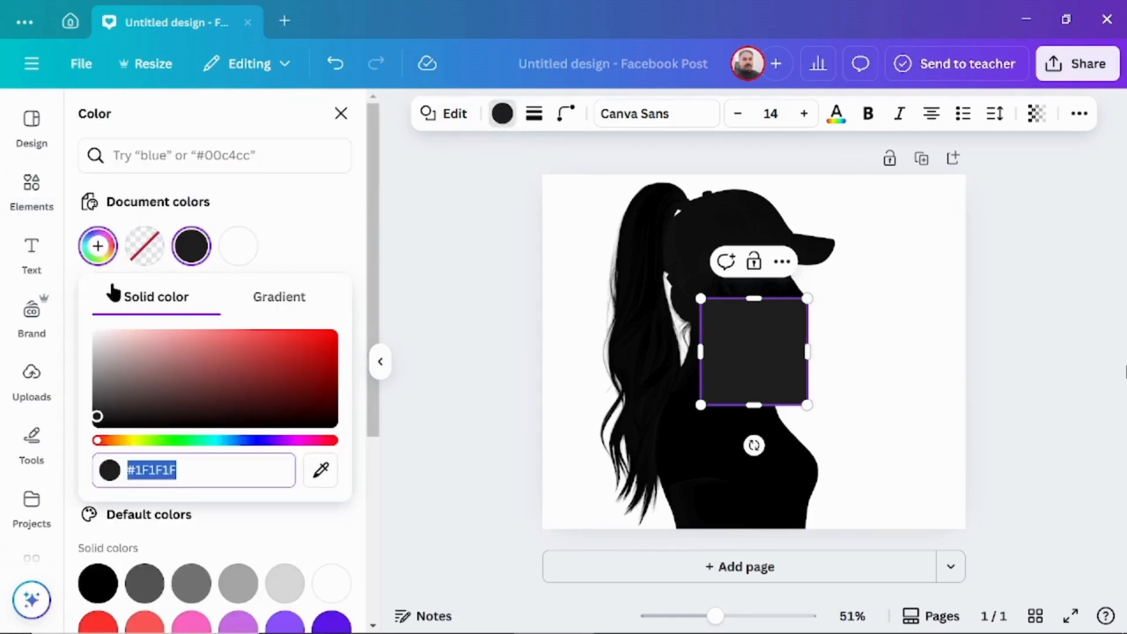
click(321, 472)
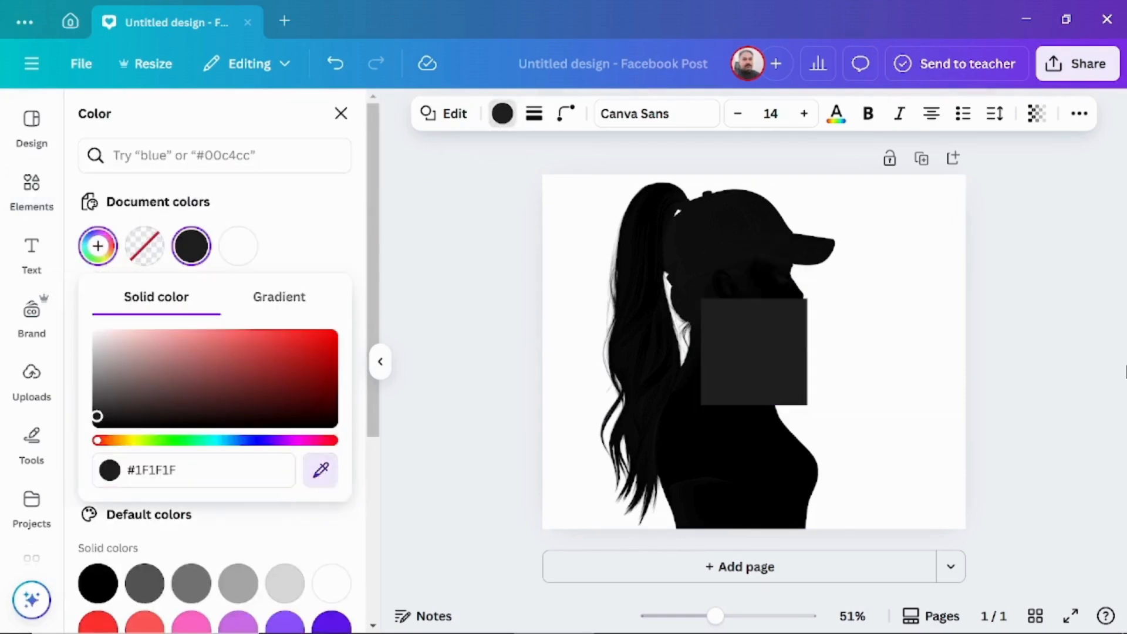
click(763, 488)
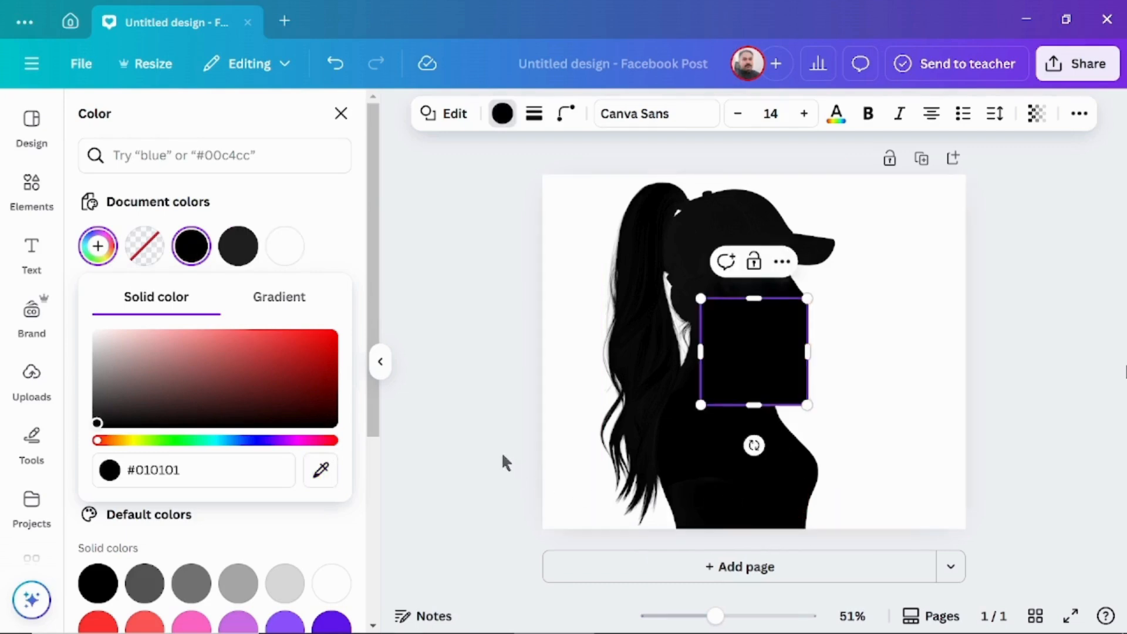
Step: Stretch the black square to full page height, spanning from the back of the silhouette's cap to the page's right edge
drag(754, 300, 755, 175)
drag(699, 291, 688, 292)
drag(748, 404, 749, 528)
drag(808, 352, 965, 351)
key(Escape)
key(Escape)
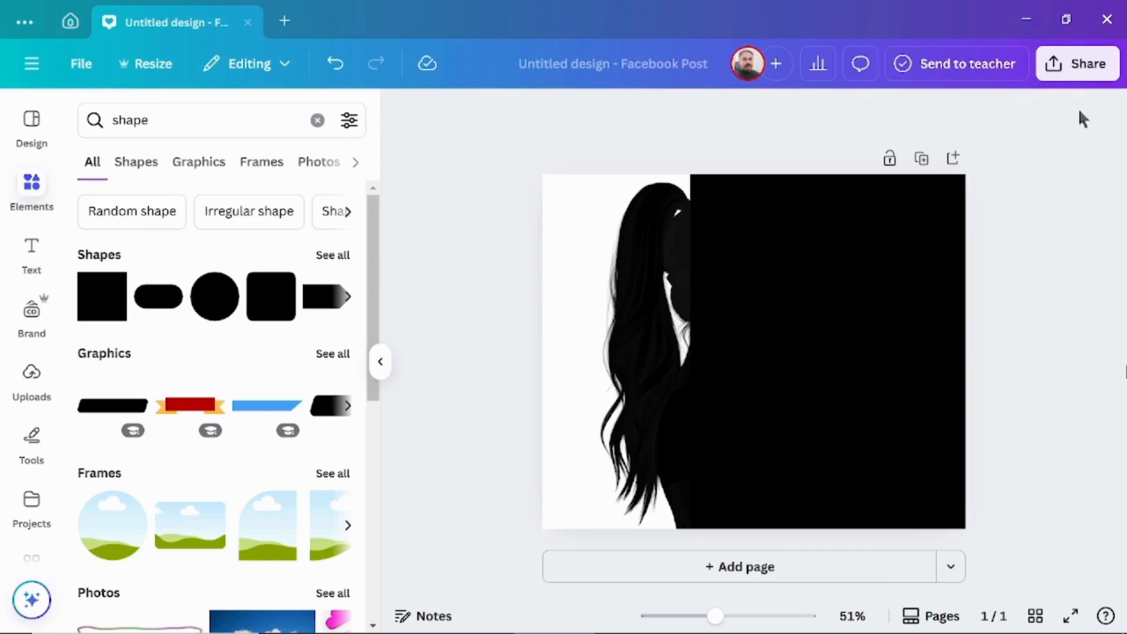
Step: Download the silhouette design as a PNG at size 1
click(1087, 65)
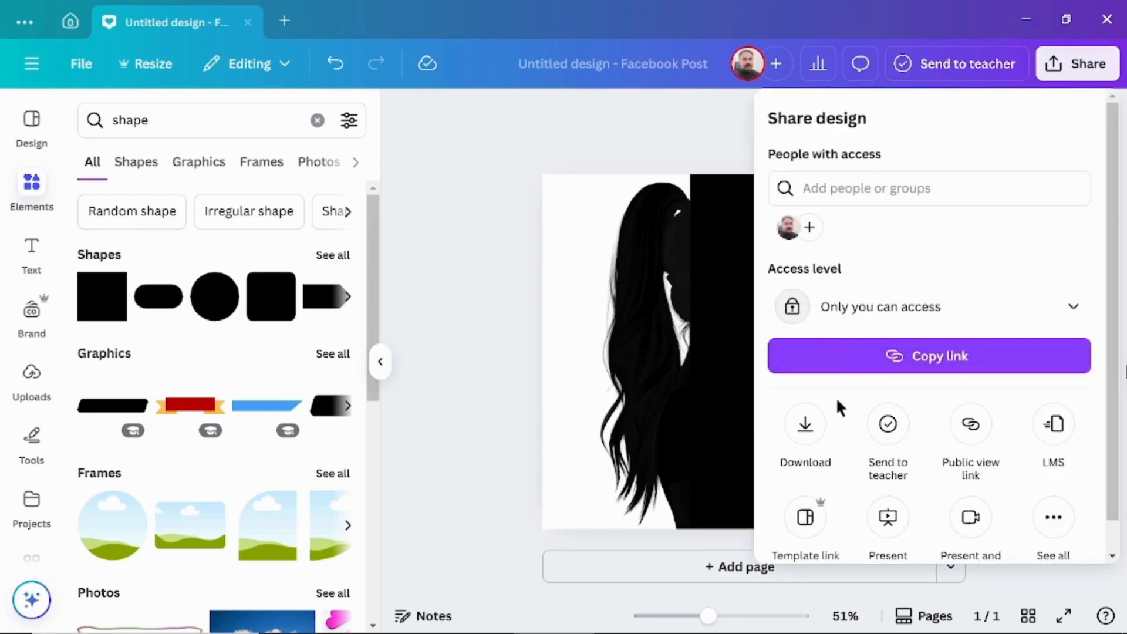
click(804, 425)
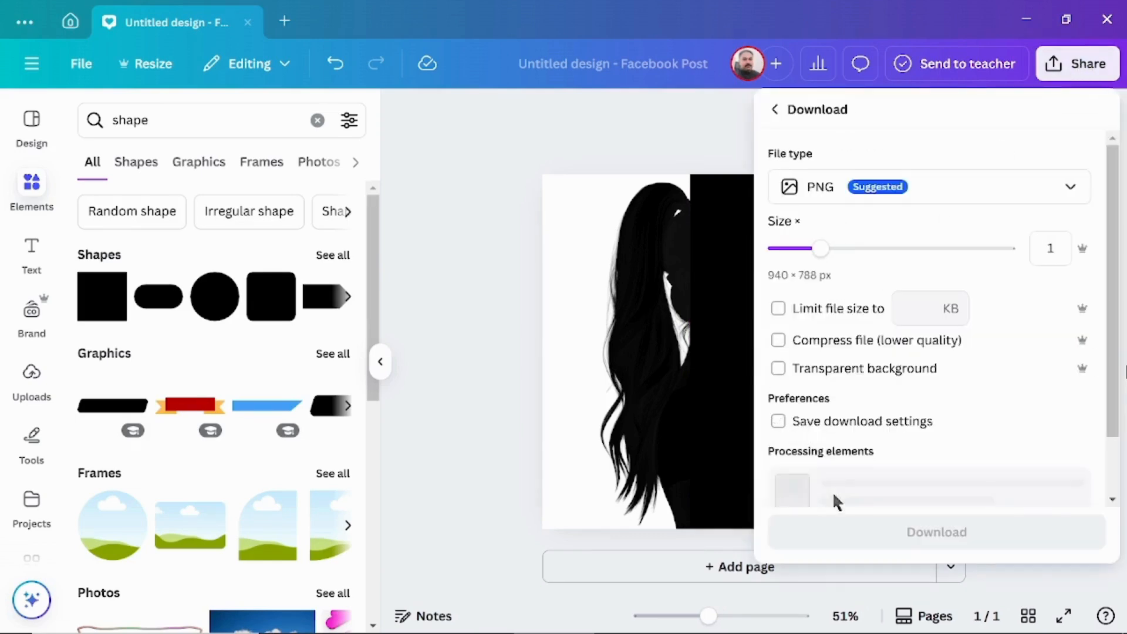
click(854, 459)
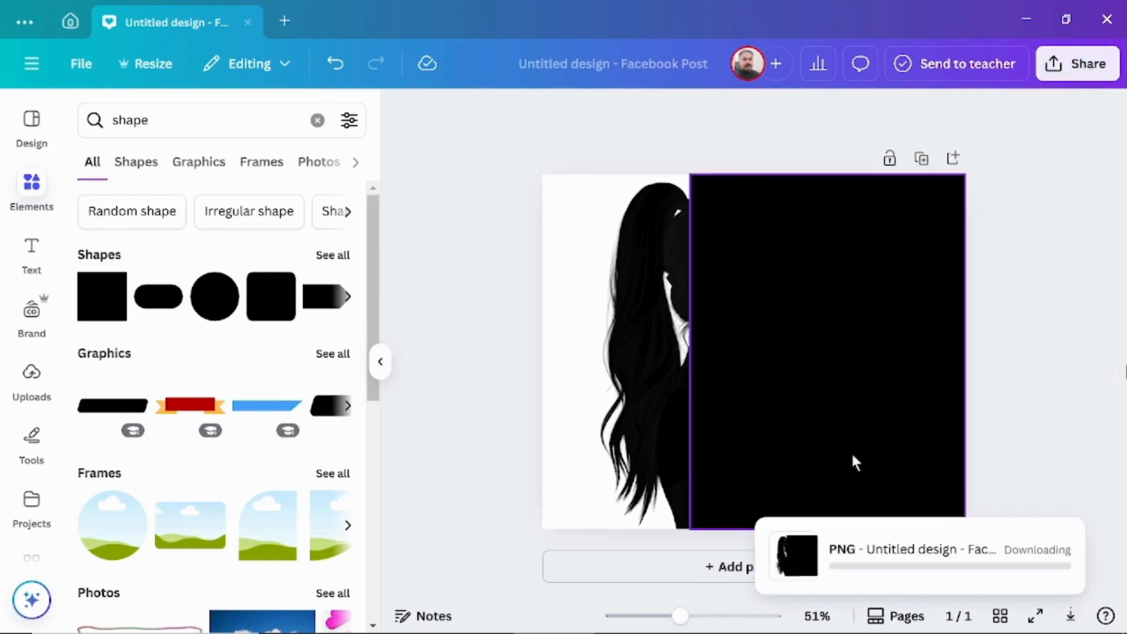
Step: Delete both the silhouette and the black rectangle from the page
click(1013, 294)
drag(583, 315, 992, 371)
key(Delete)
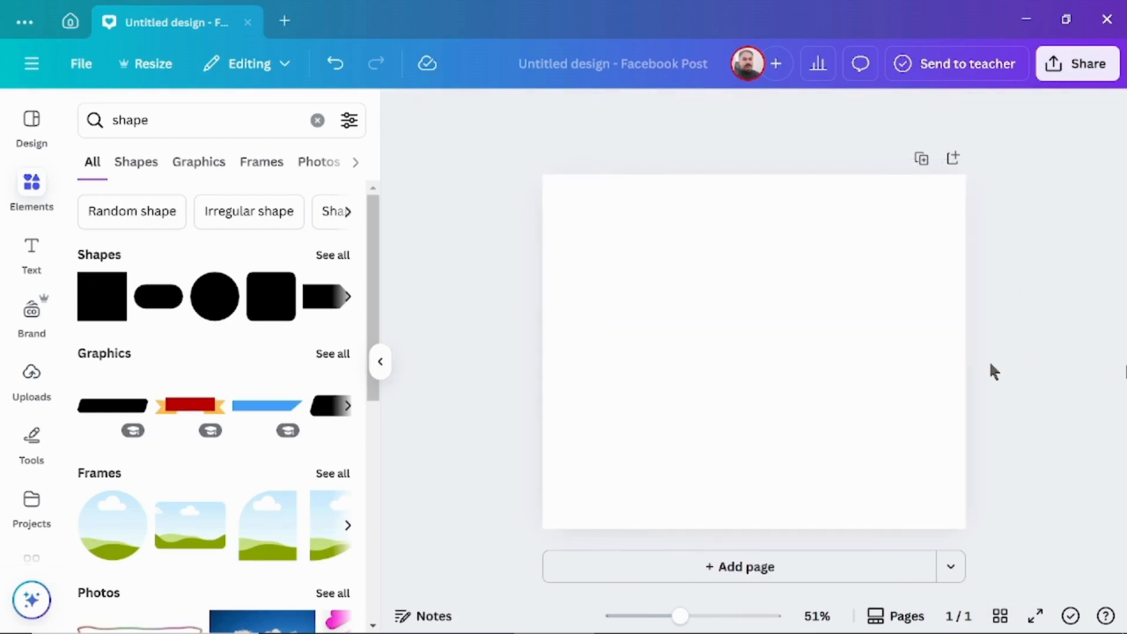
Step: Add the uploaded night city skyline photo and enlarge it from the page's top-left corner to span the full page width
click(164, 332)
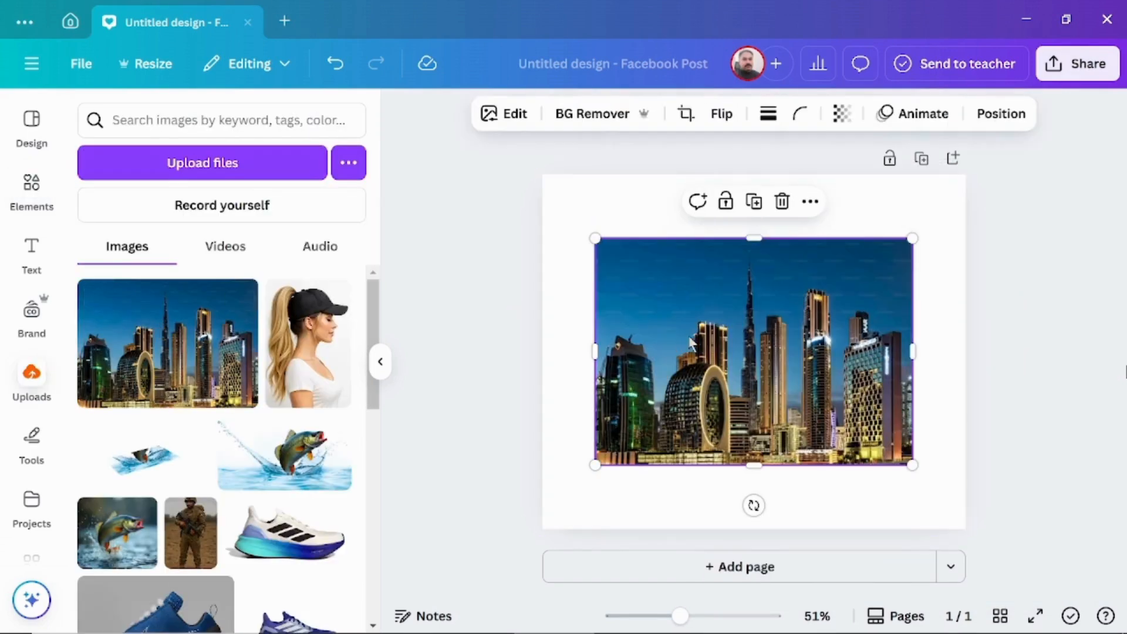
drag(742, 342, 682, 268)
drag(860, 401, 1009, 535)
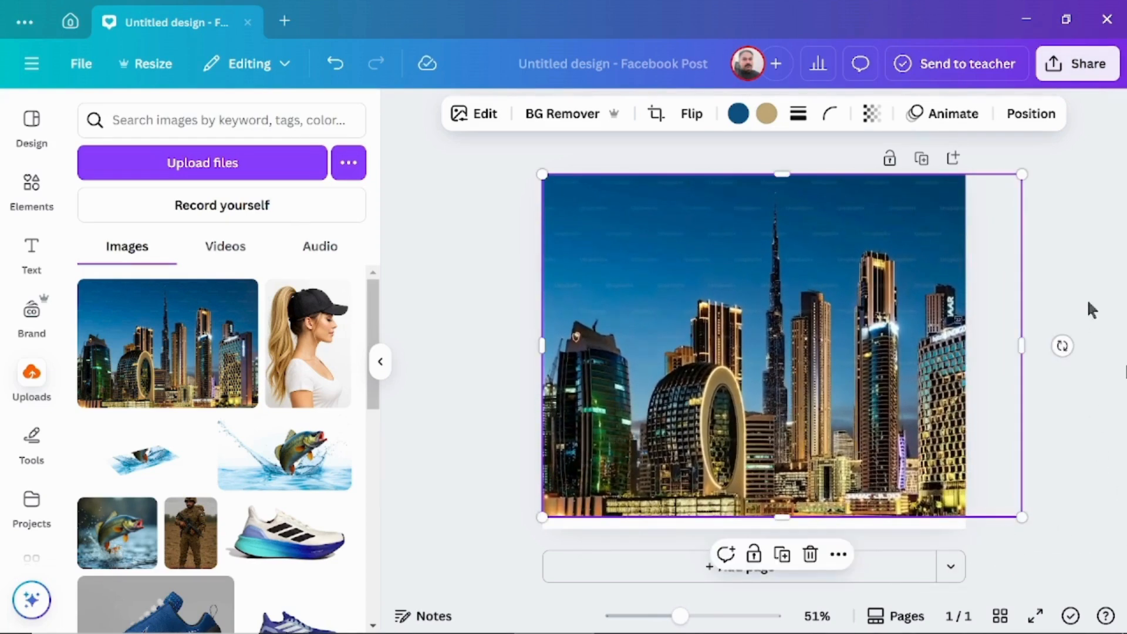
click(1062, 298)
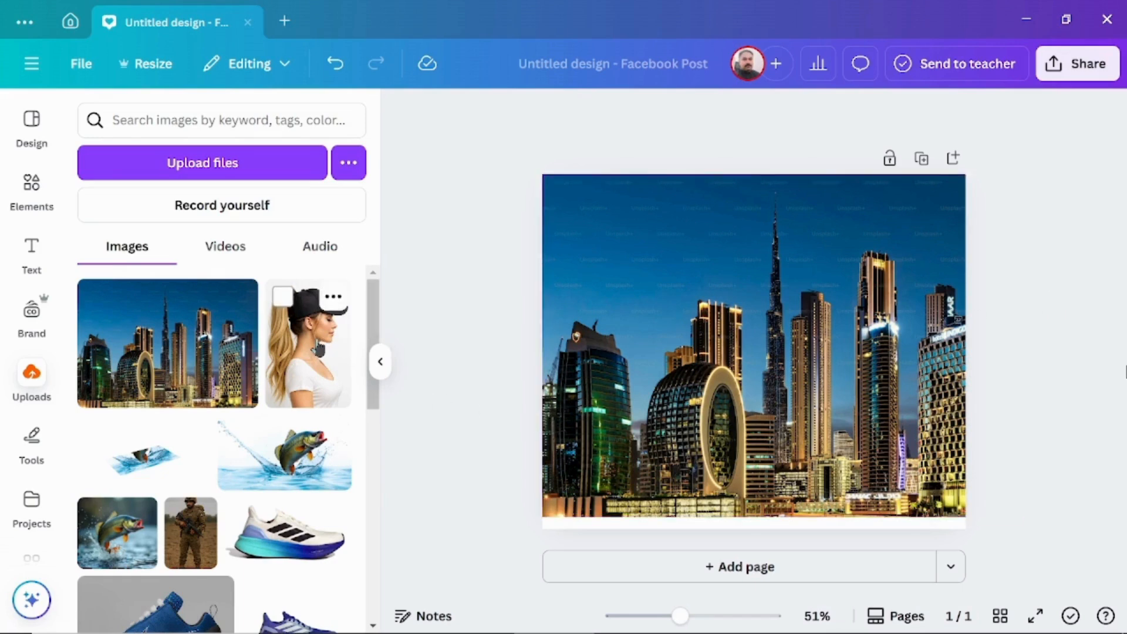
Step: Place the woman's photo over the skyline, enlarge it to the skyline's height, centre it horizontally and remove its background
click(308, 352)
drag(756, 225, 754, 175)
drag(669, 326, 639, 326)
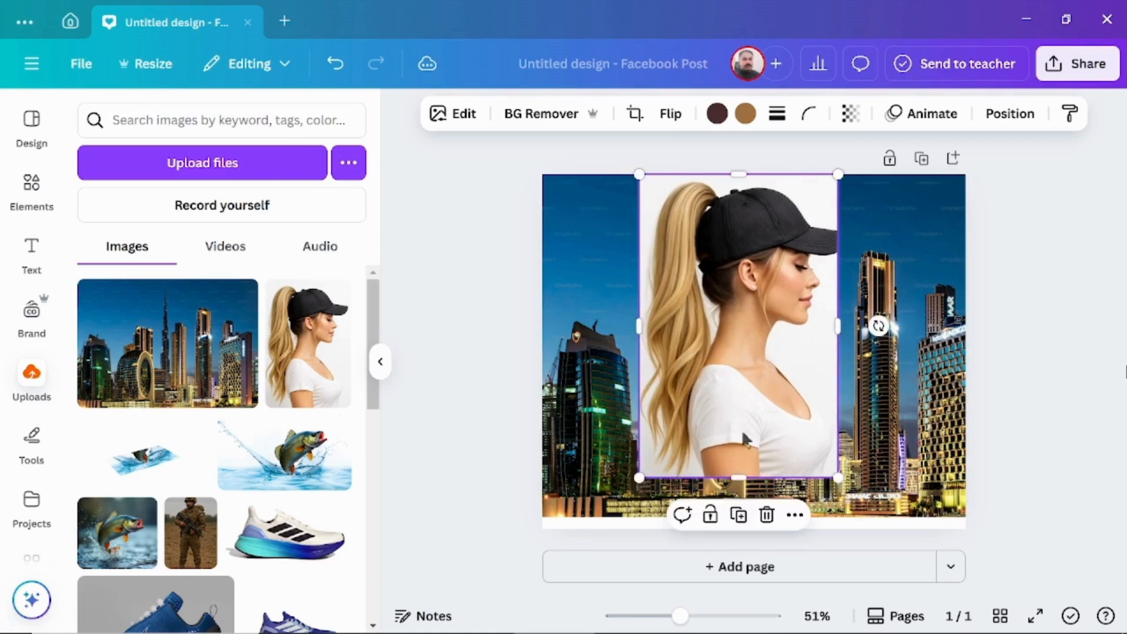
drag(738, 478, 738, 517)
drag(837, 345, 871, 345)
drag(639, 345, 628, 345)
drag(732, 375, 708, 368)
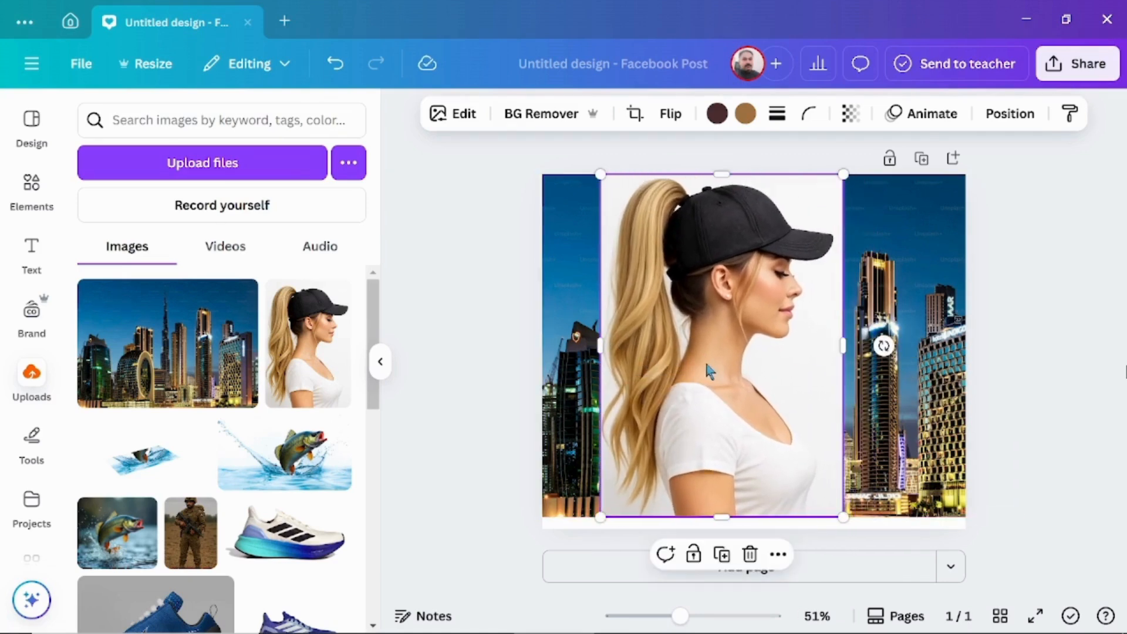
click(534, 117)
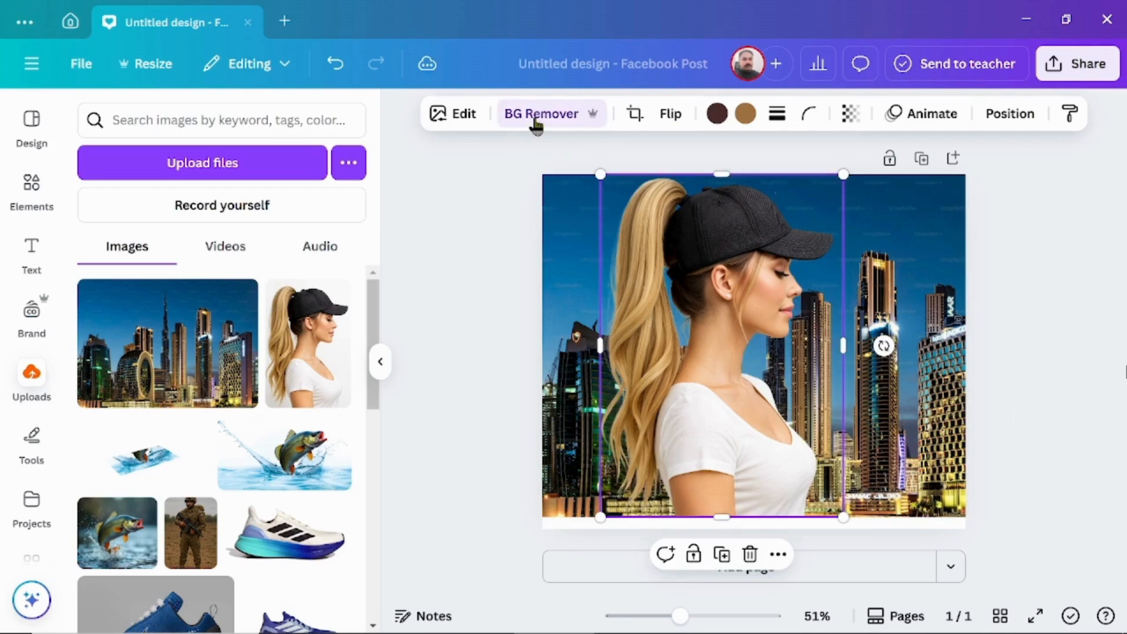
Step: Search the apps for "image blender" and open the Image Blender app
scroll(35, 364, down, 3)
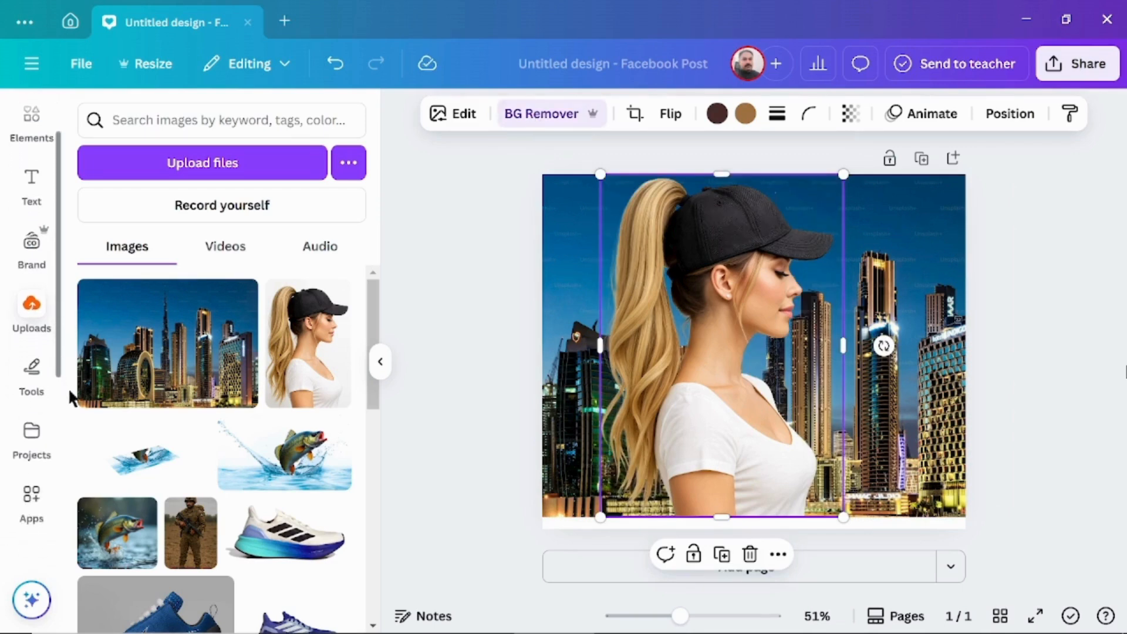
click(33, 452)
click(187, 119)
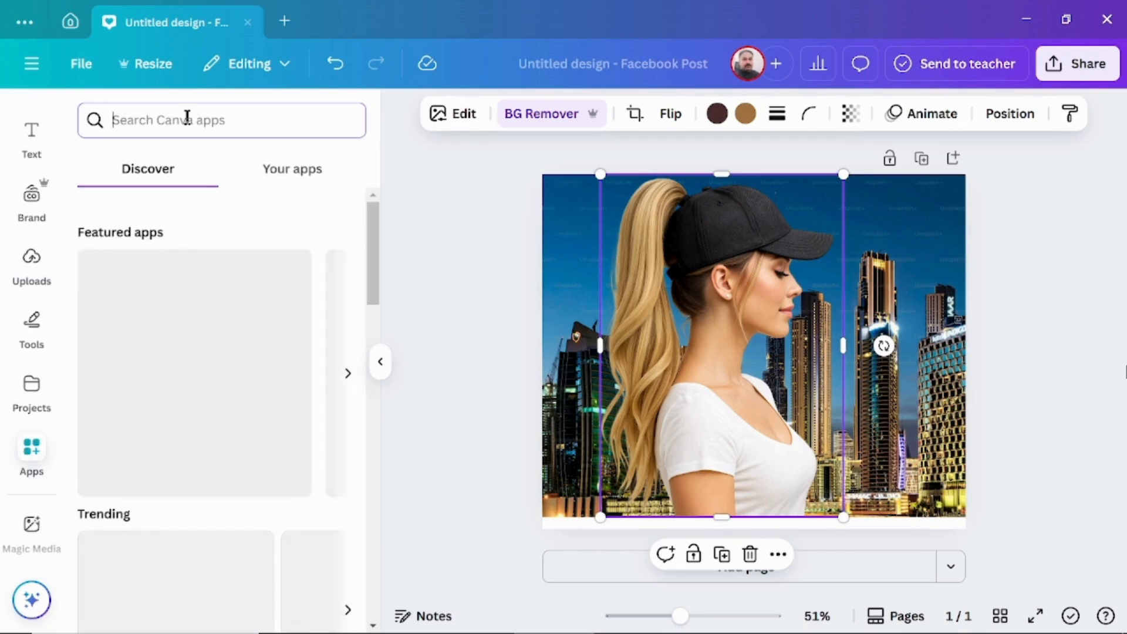
text(image)
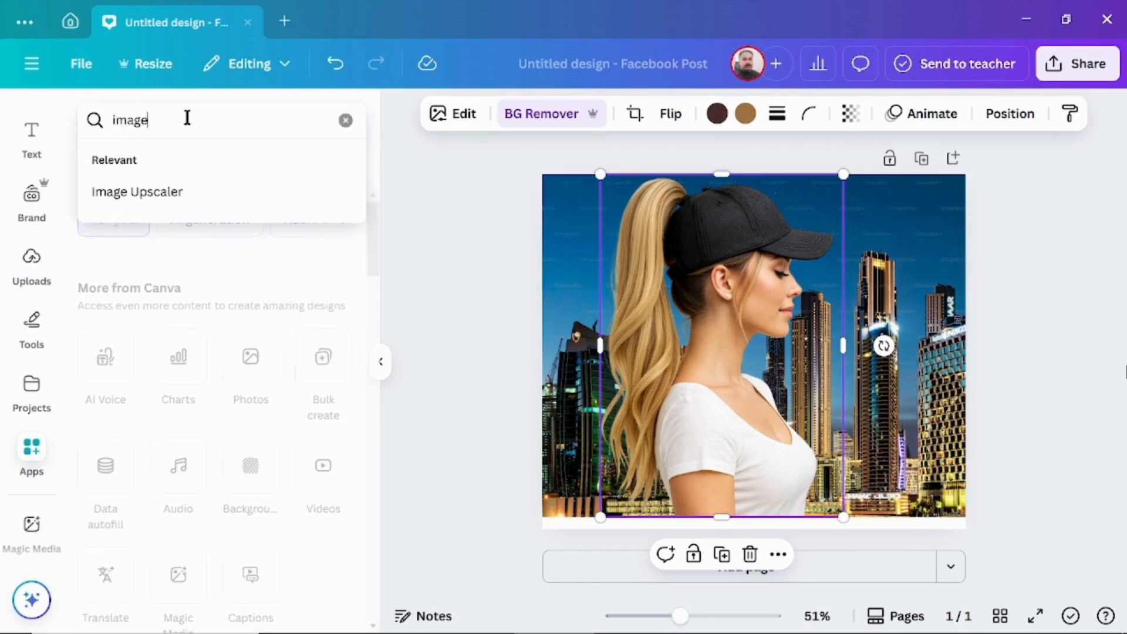
text( blender)
key(Return)
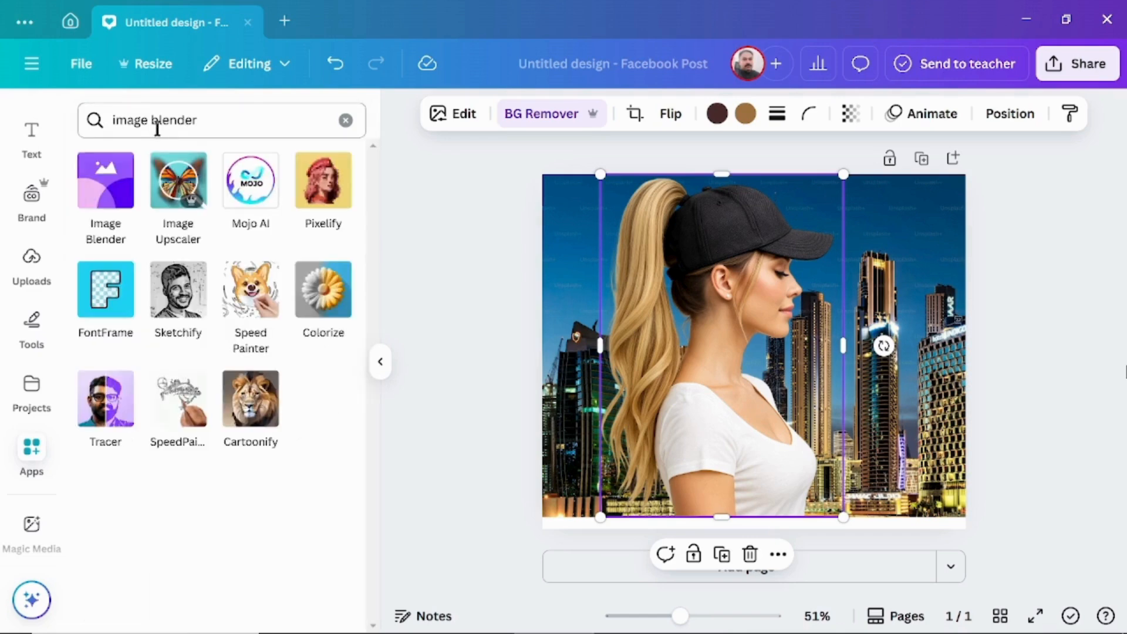
click(104, 178)
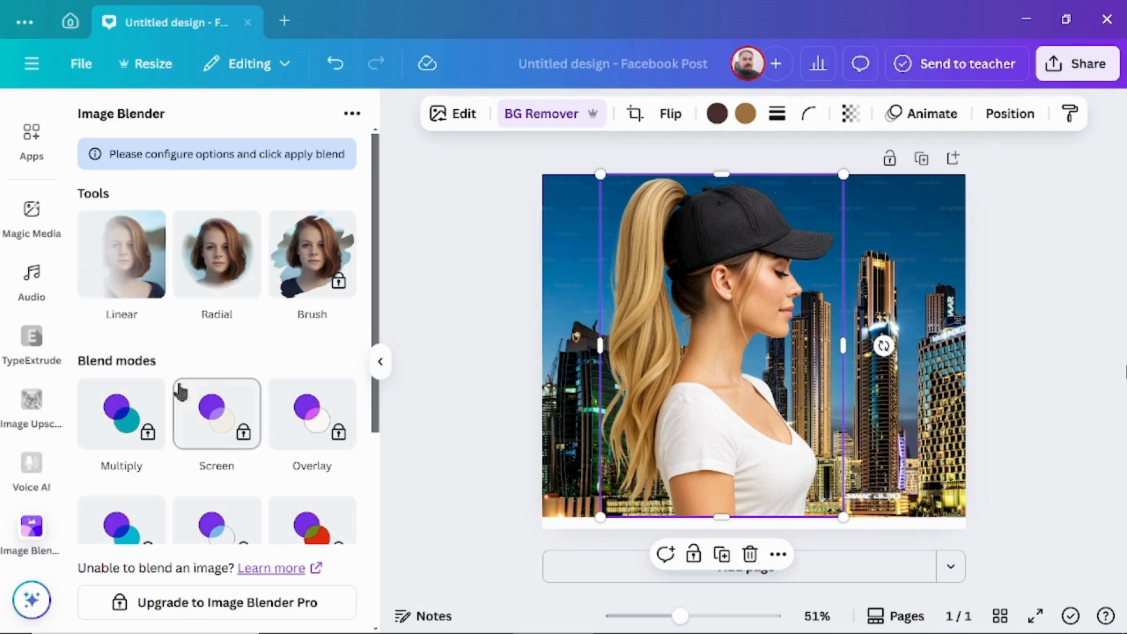
Step: Blend the woman's cutout into the skyline with a Linear fade running from her back towards her front at strength 47, and save it
click(127, 286)
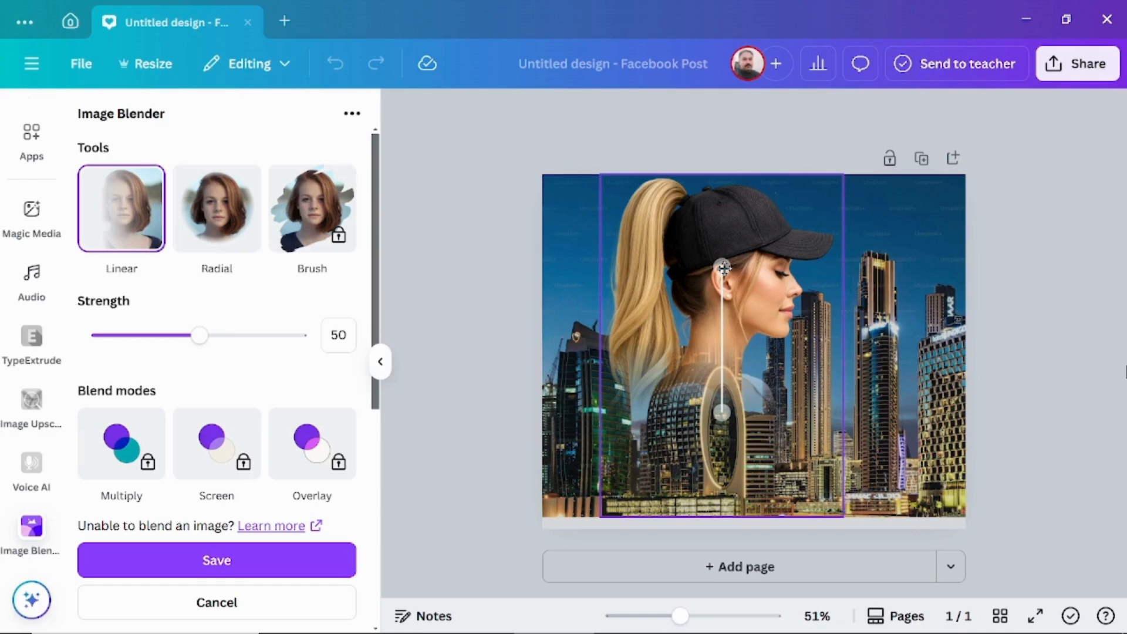
drag(725, 268, 840, 377)
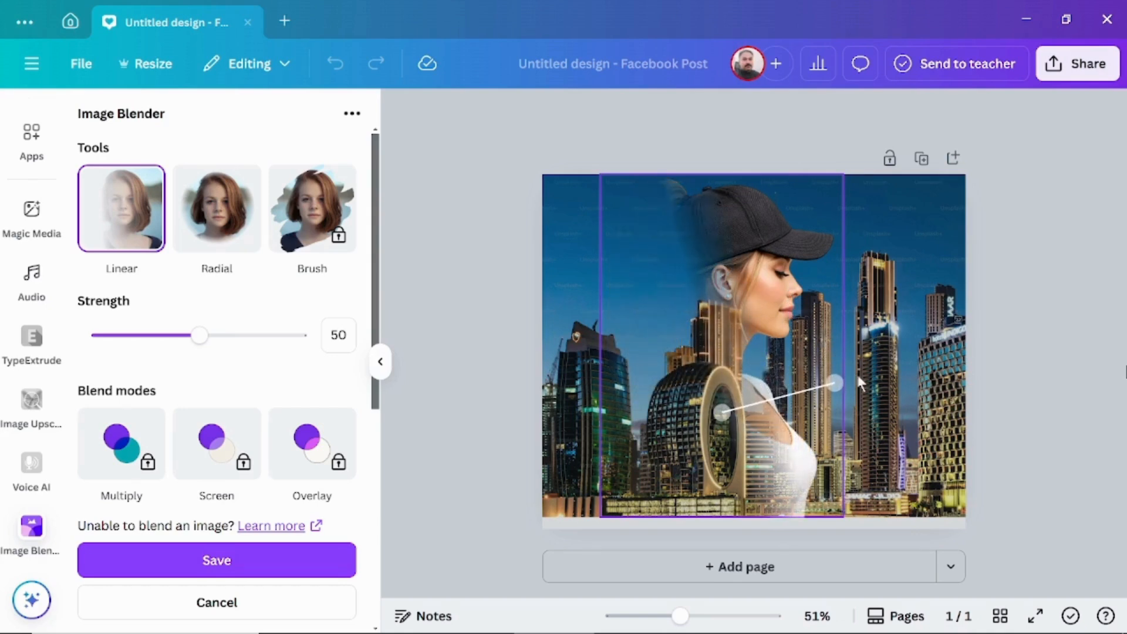
mouse_move(200, 339)
mouse_down()
mouse_move(139, 344)
mouse_move(193, 349)
mouse_up()
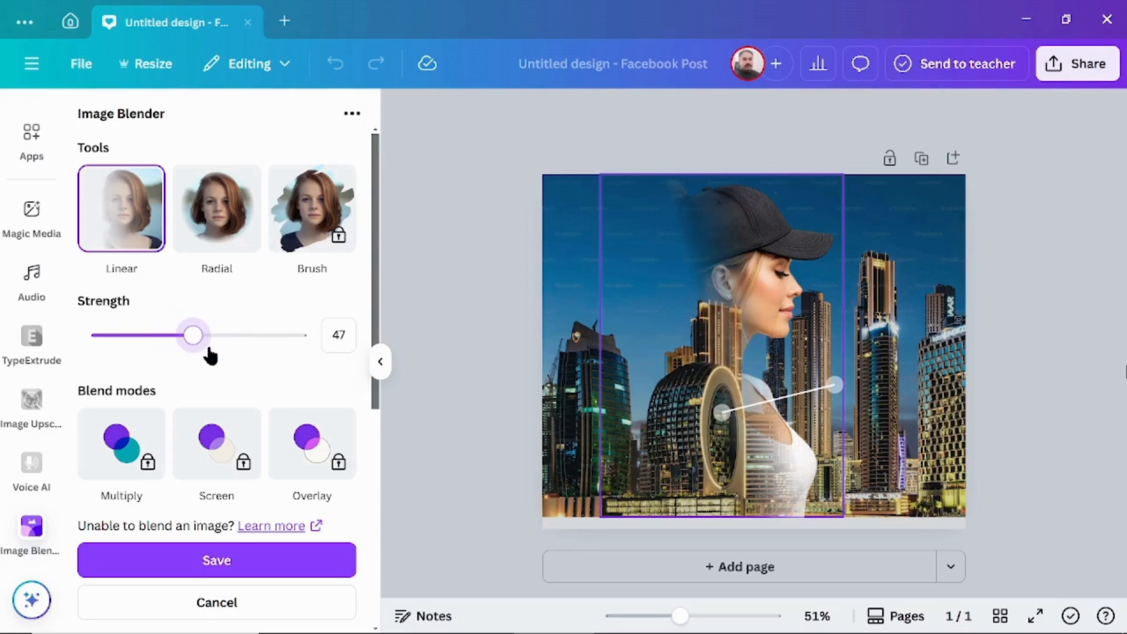
click(213, 563)
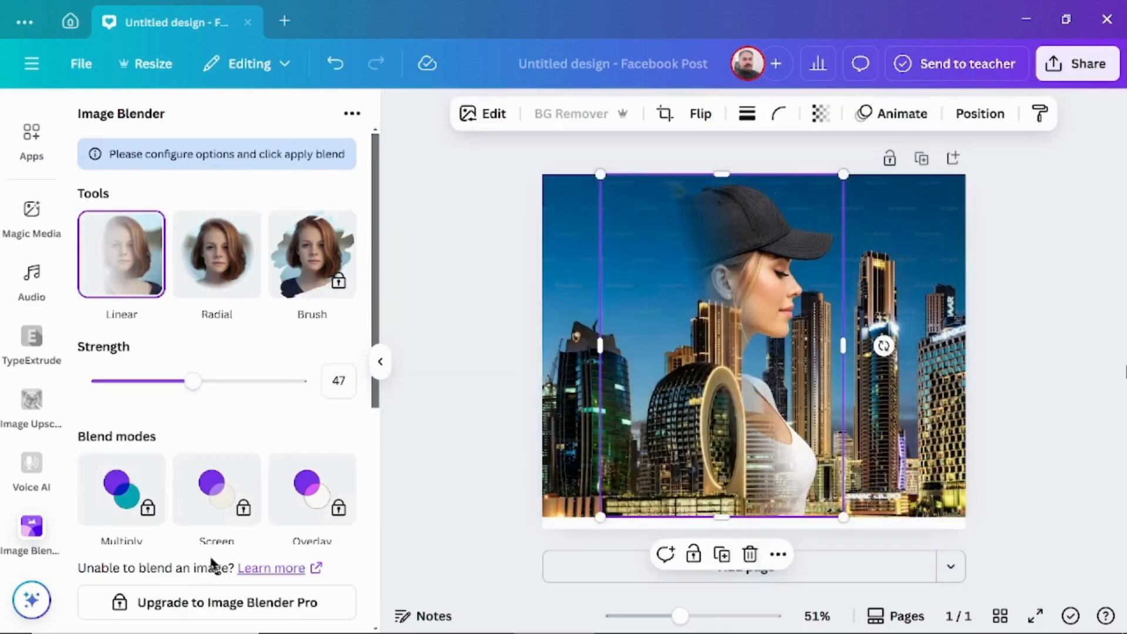
click(1034, 248)
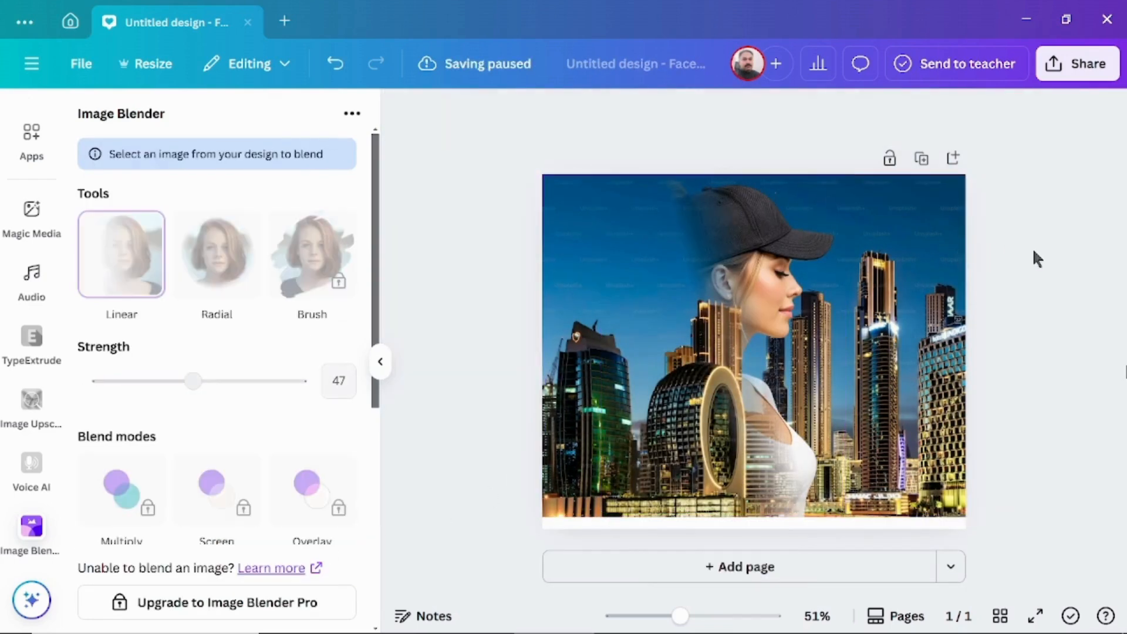
Step: Download the blended portrait-and-skyline design as a PNG at size 1
click(1085, 63)
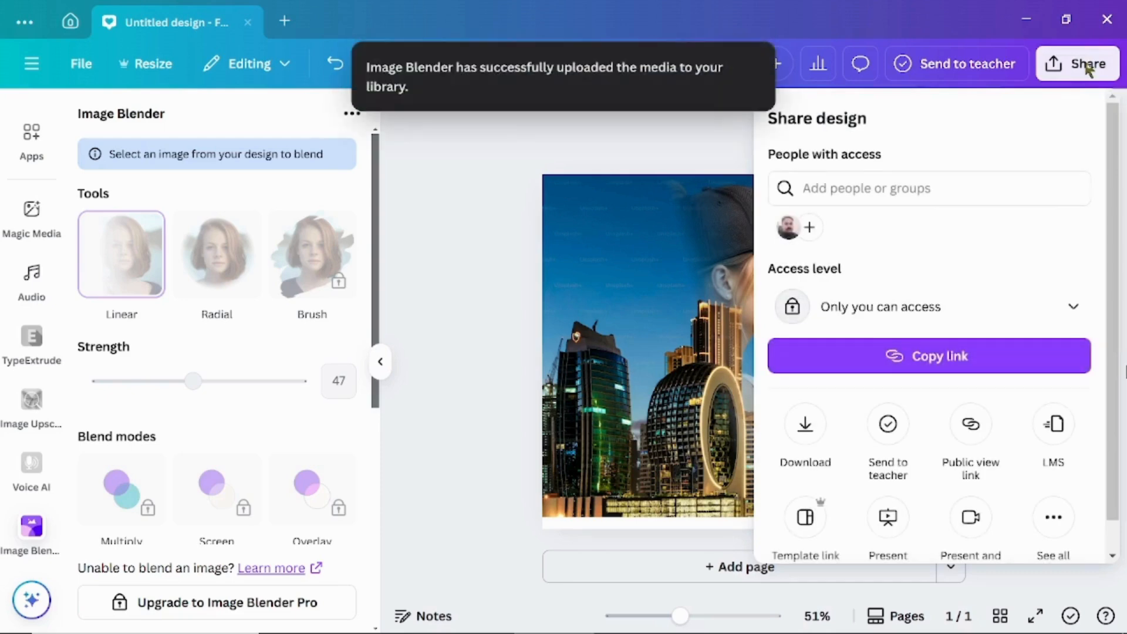
click(805, 431)
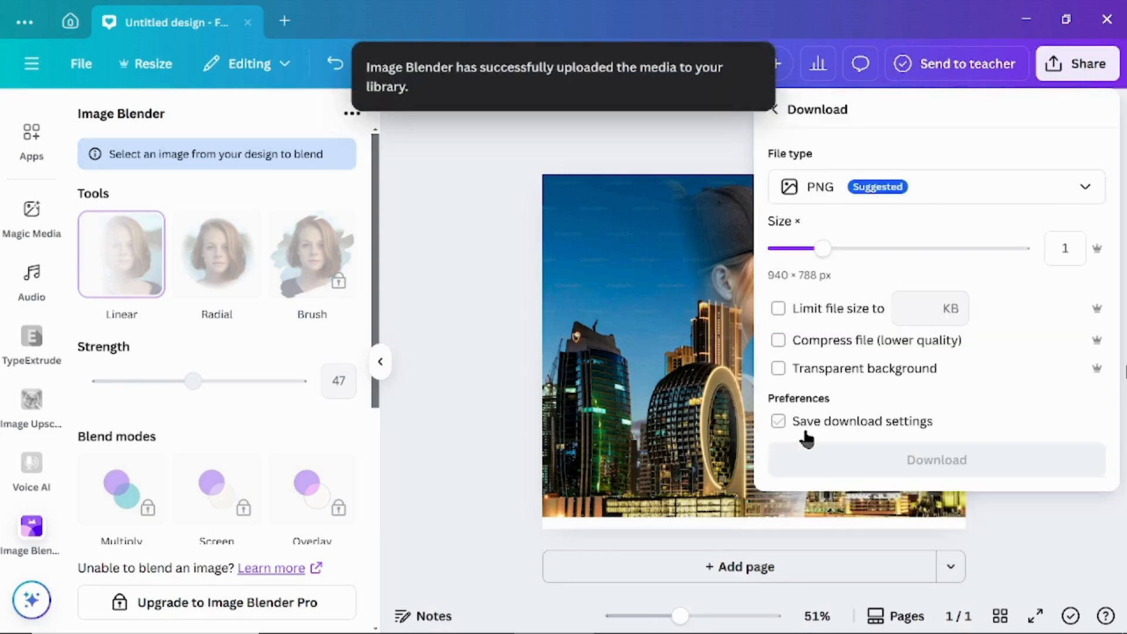
click(822, 460)
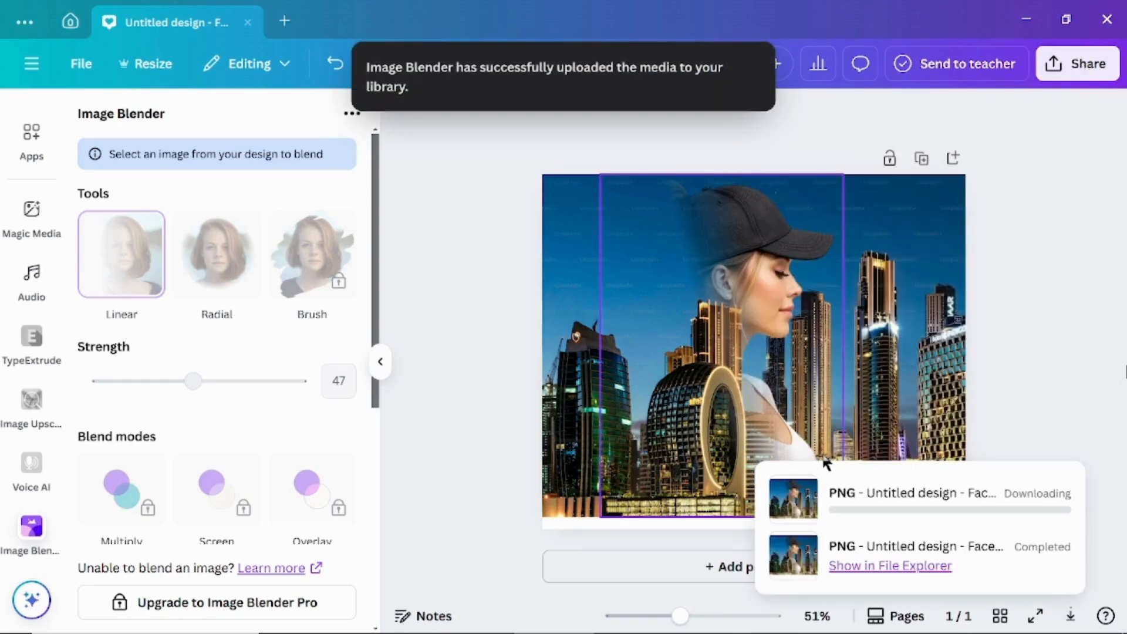
Step: Delete the woman's faded cutout and the skyline photo from the page, leaving it blank
click(760, 325)
key(Delete)
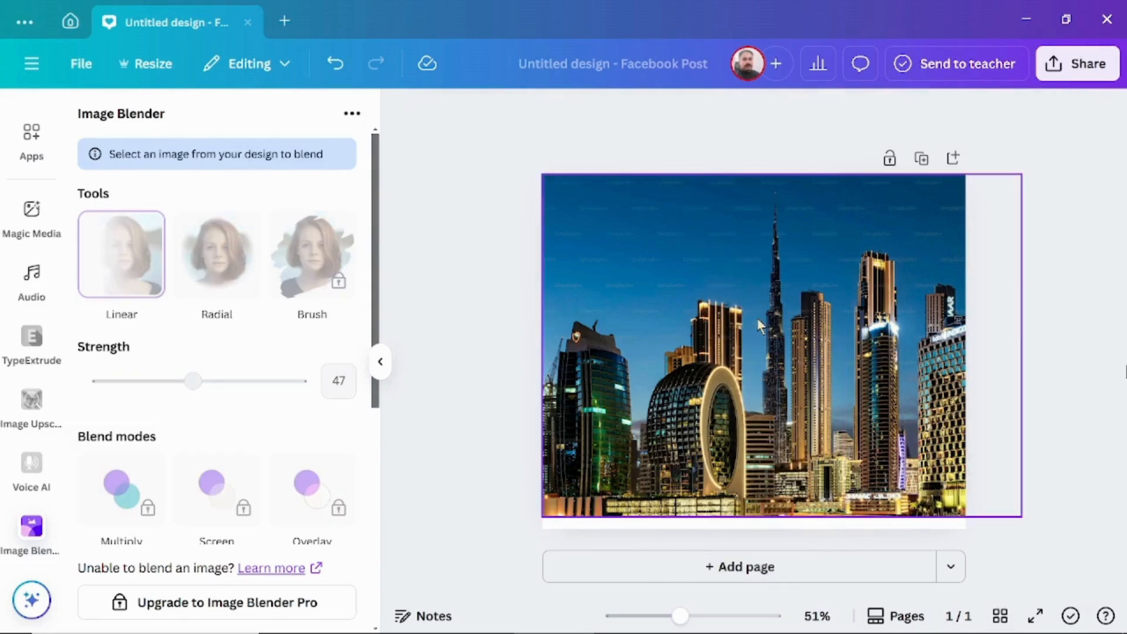
click(756, 318)
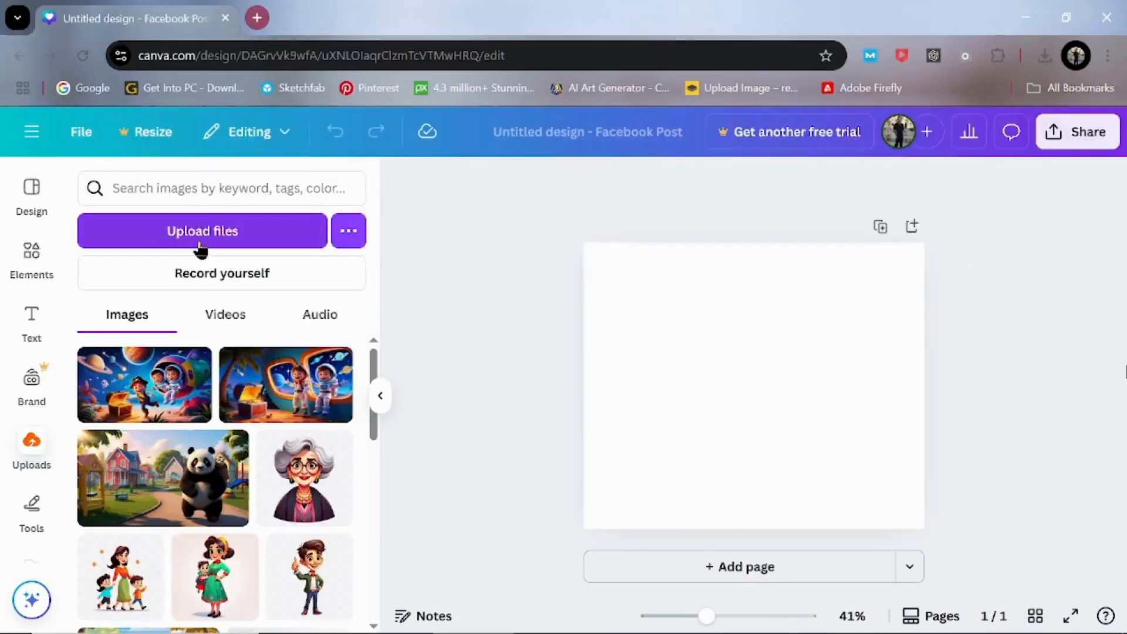
Step: Upload the exported images 0011.png and 0022.png from the Desktop folder
click(199, 246)
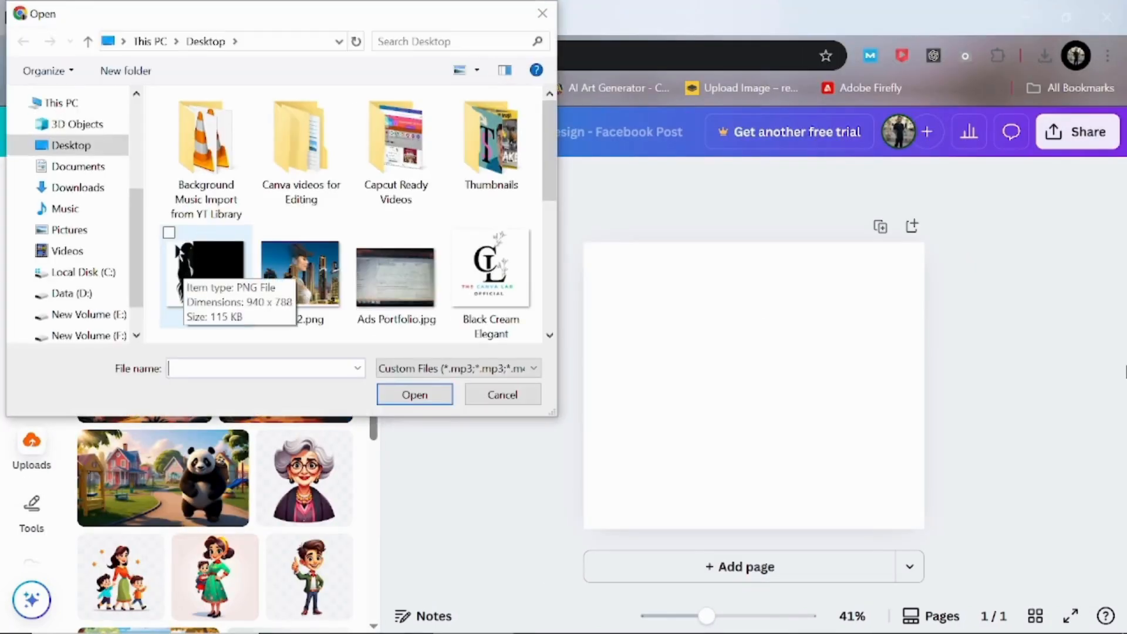
click(170, 232)
click(264, 201)
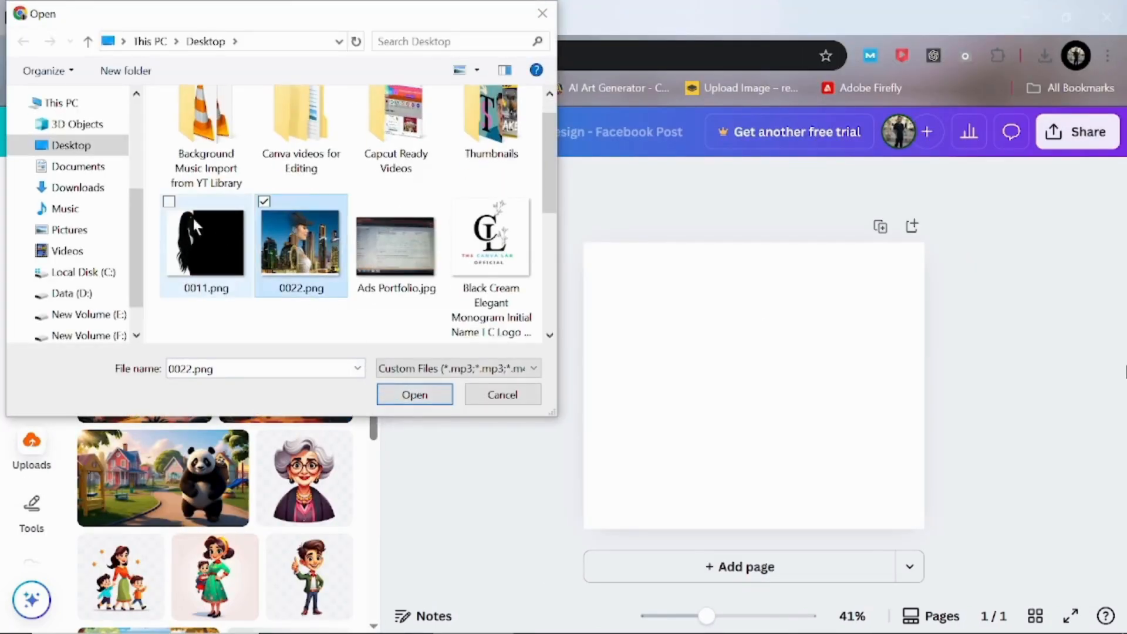
click(425, 395)
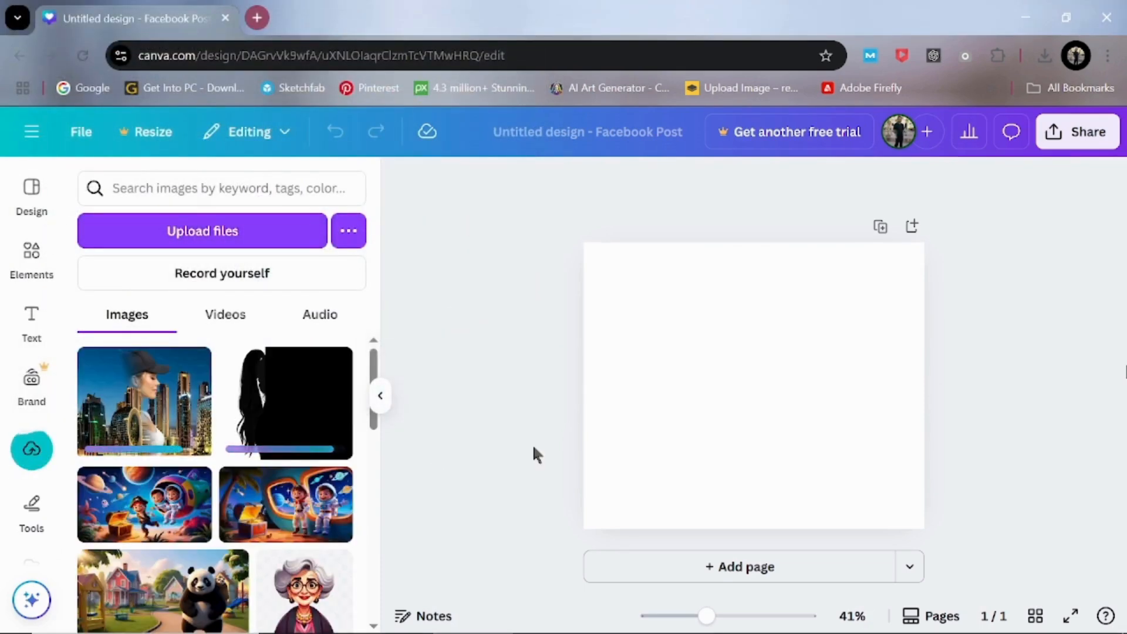
Step: Add both uploaded images to the page, with the portrait-skyline blend on the right side and the black silhouette on the left
click(149, 409)
drag(803, 400, 926, 406)
click(289, 405)
drag(778, 427, 669, 426)
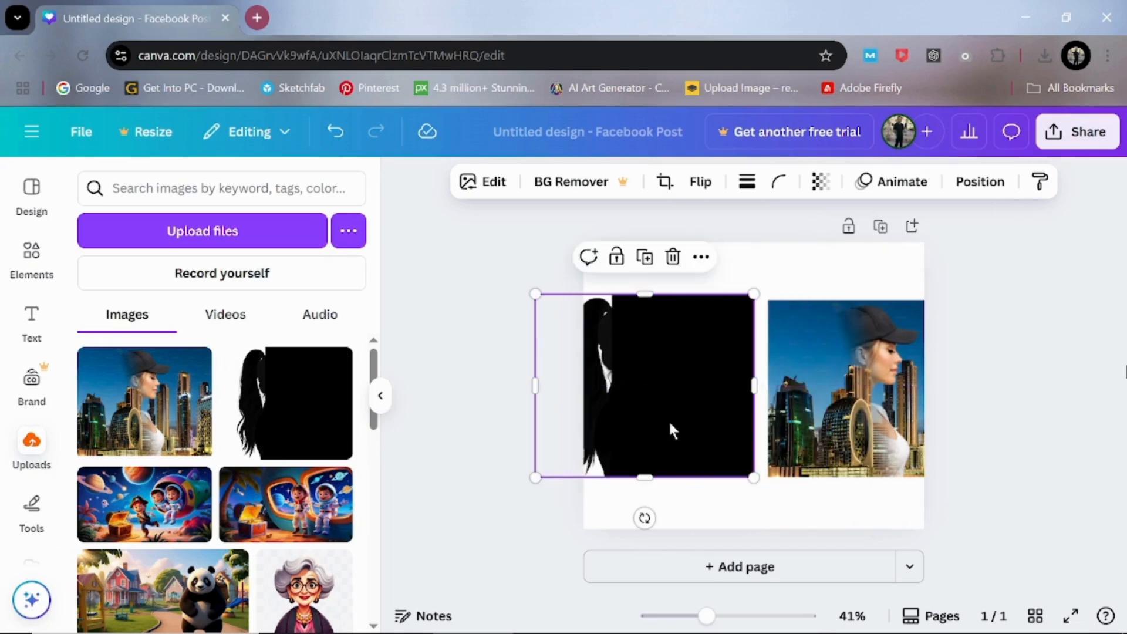
Step: Search the apps for "image blend" and open the Blend Image app
scroll(59, 305, down, 3)
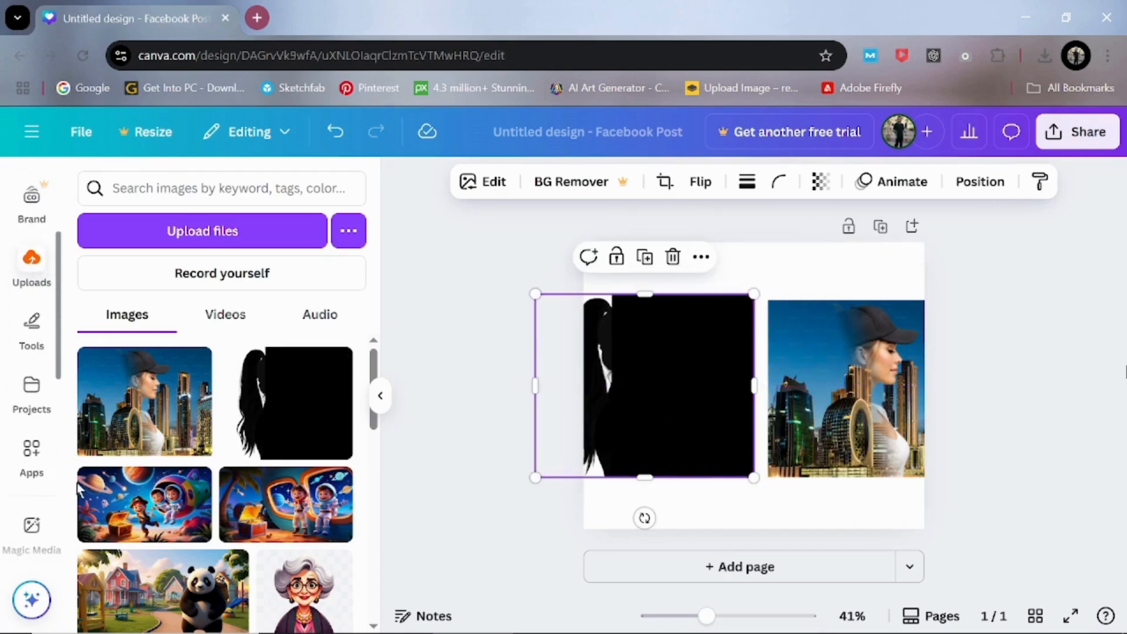
click(32, 452)
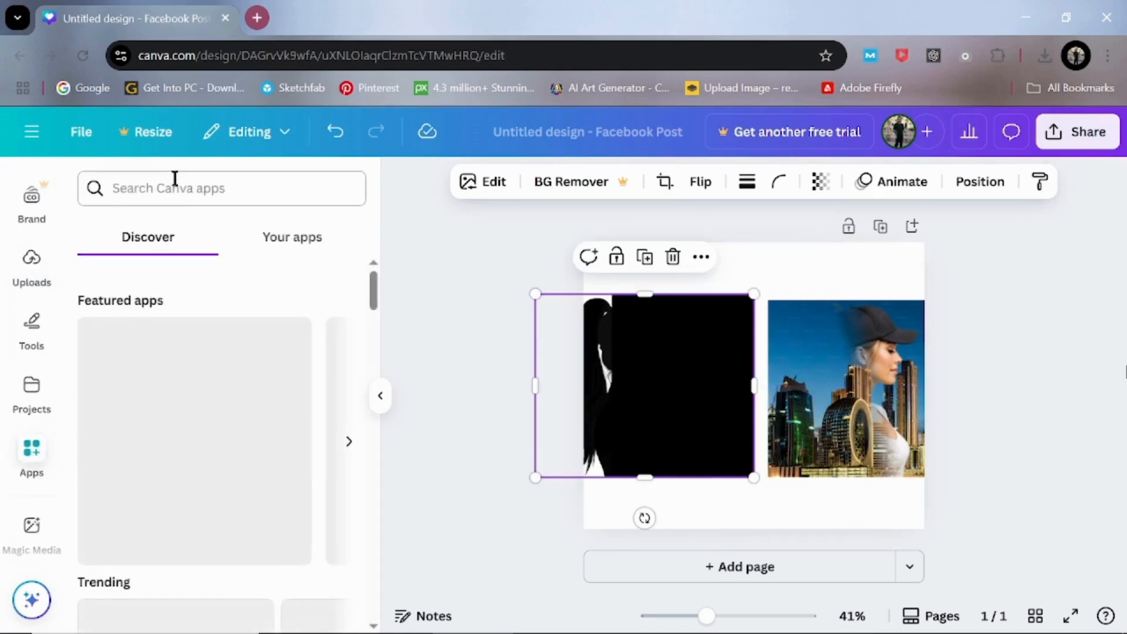
click(175, 192)
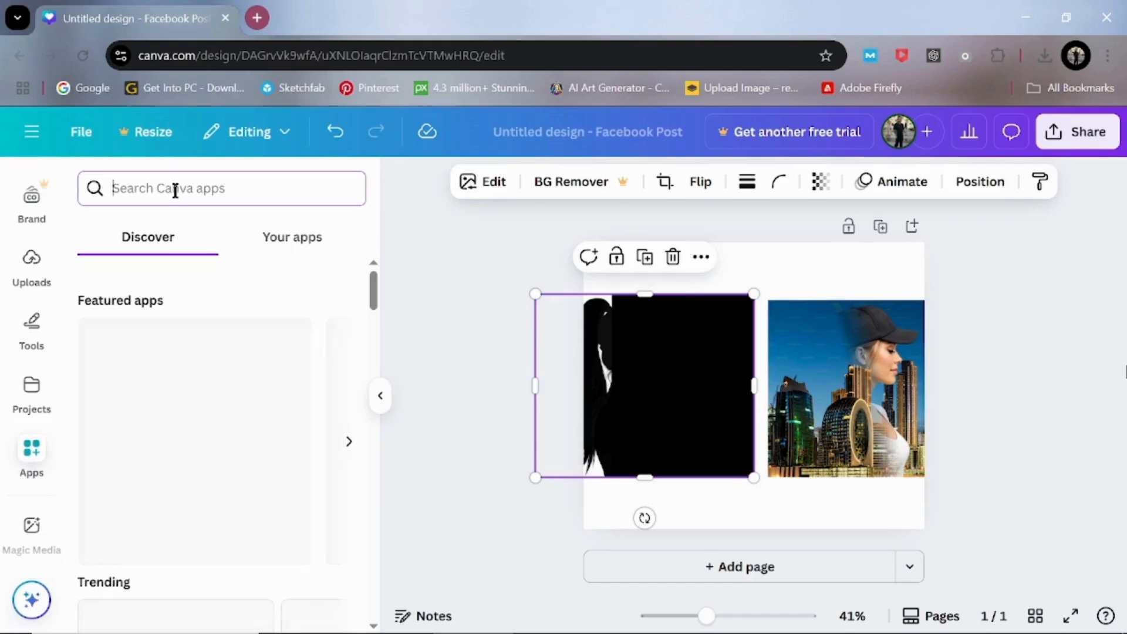
text(image)
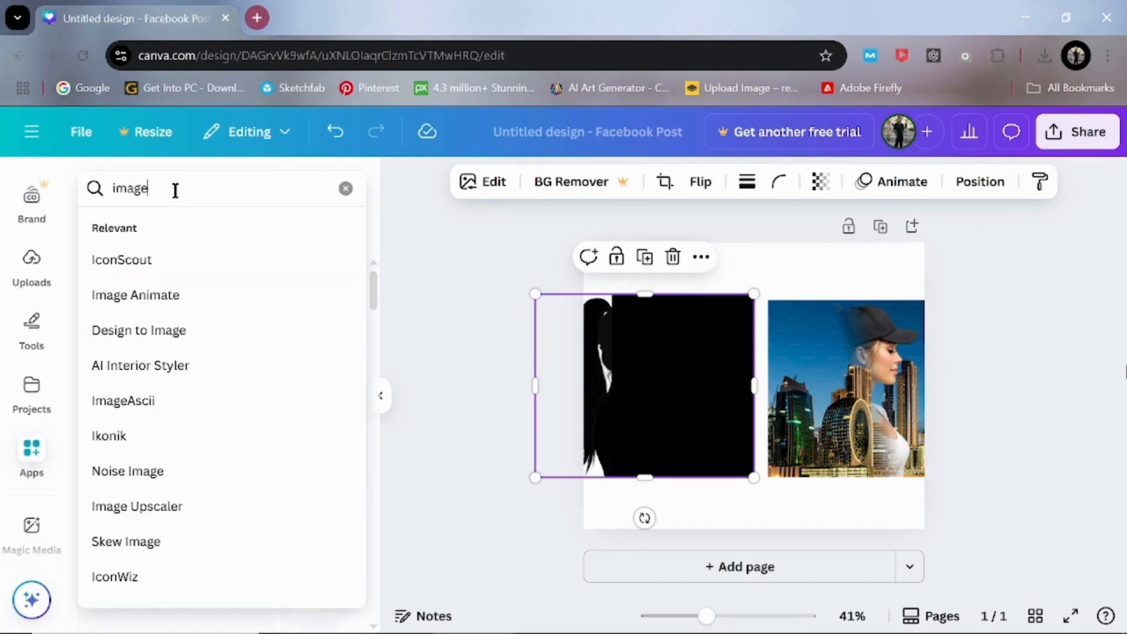
text( blend)
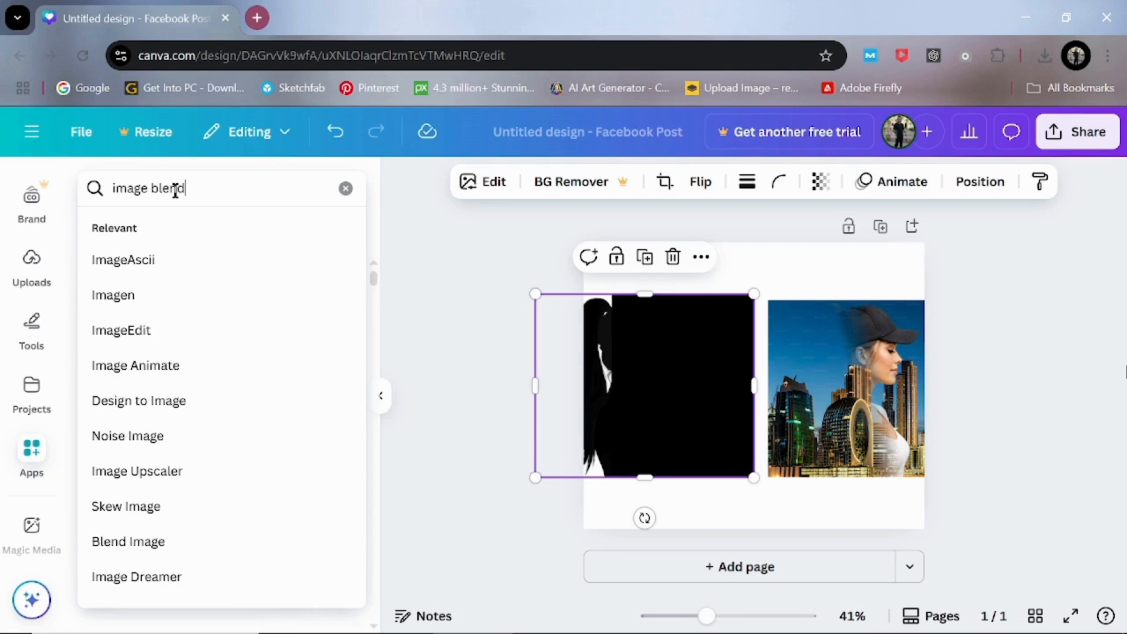
key(Return)
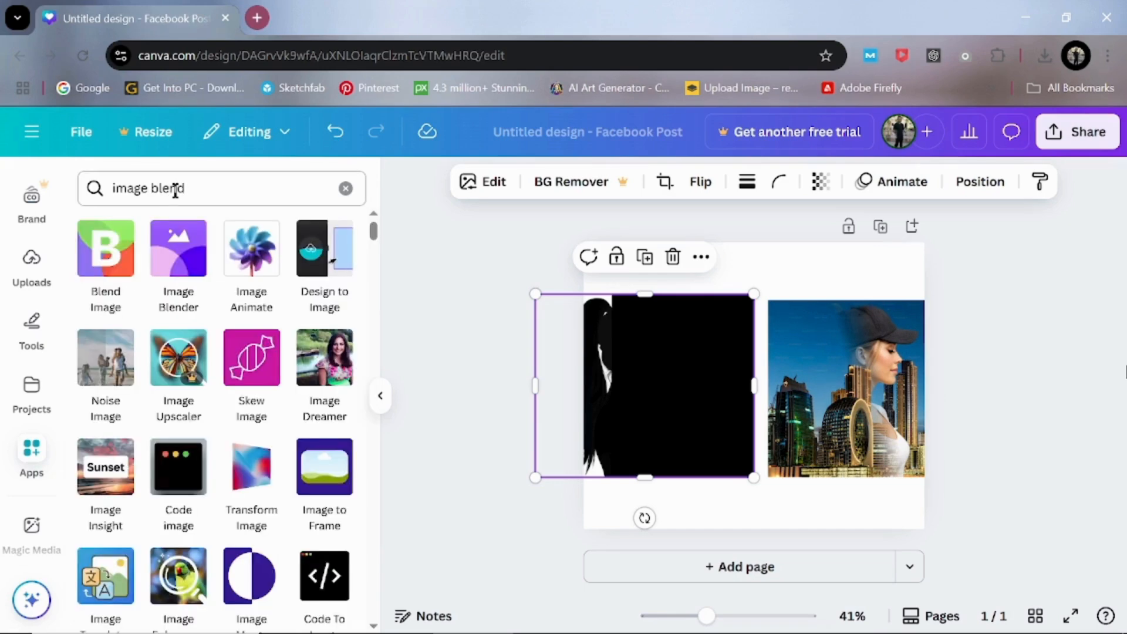
click(105, 264)
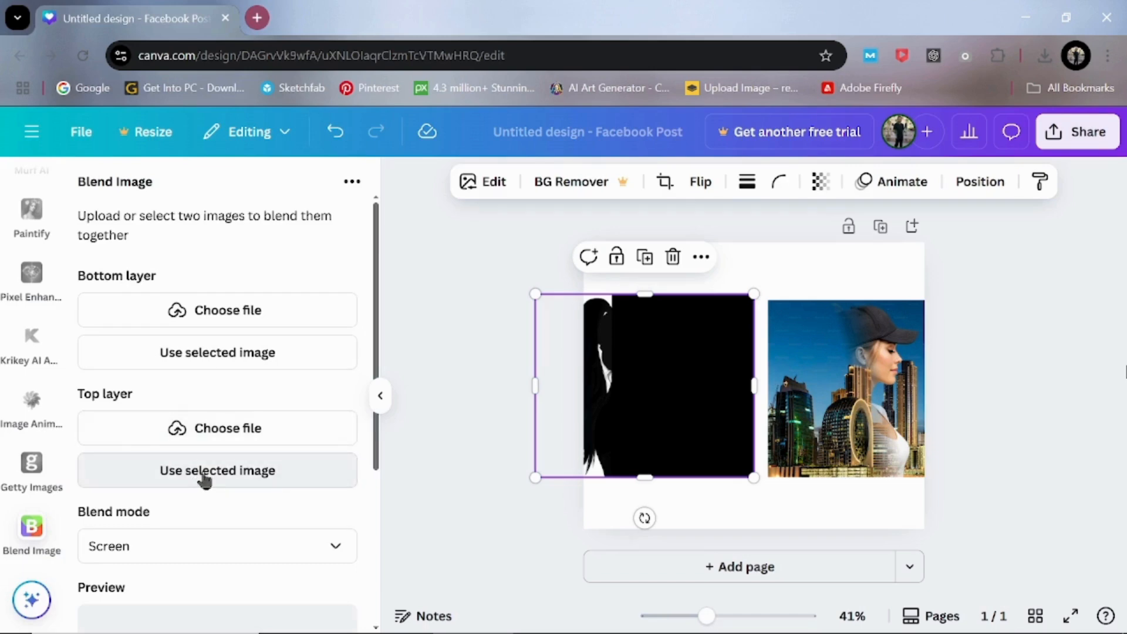
Step: Assign the black silhouette image as the blend's top layer and the portrait-skyline image as its bottom layer
click(204, 471)
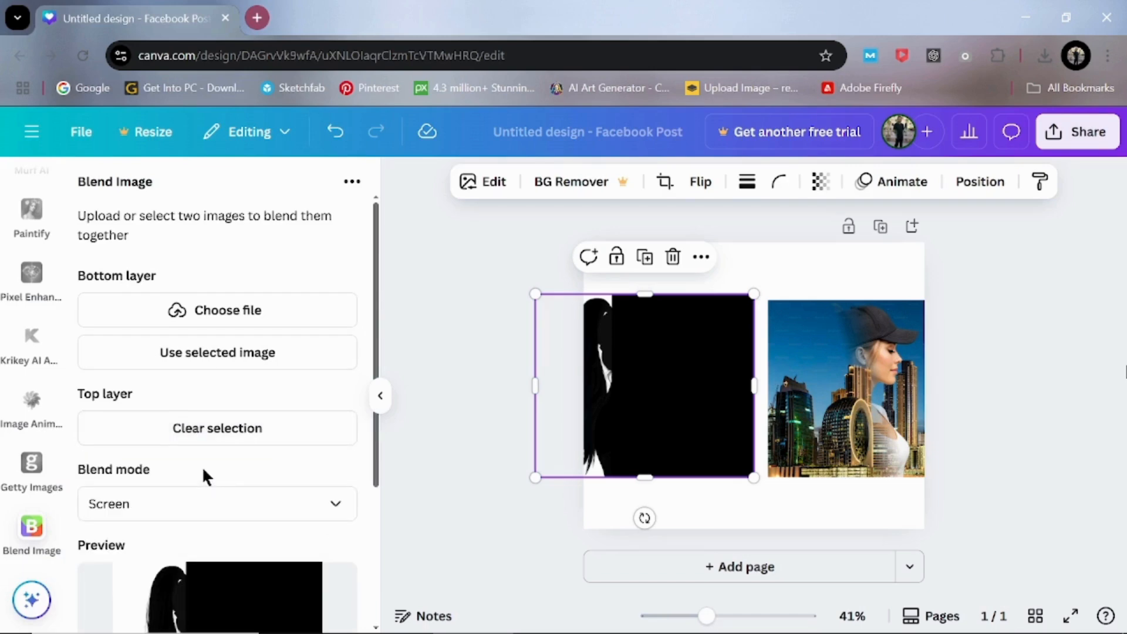
click(839, 391)
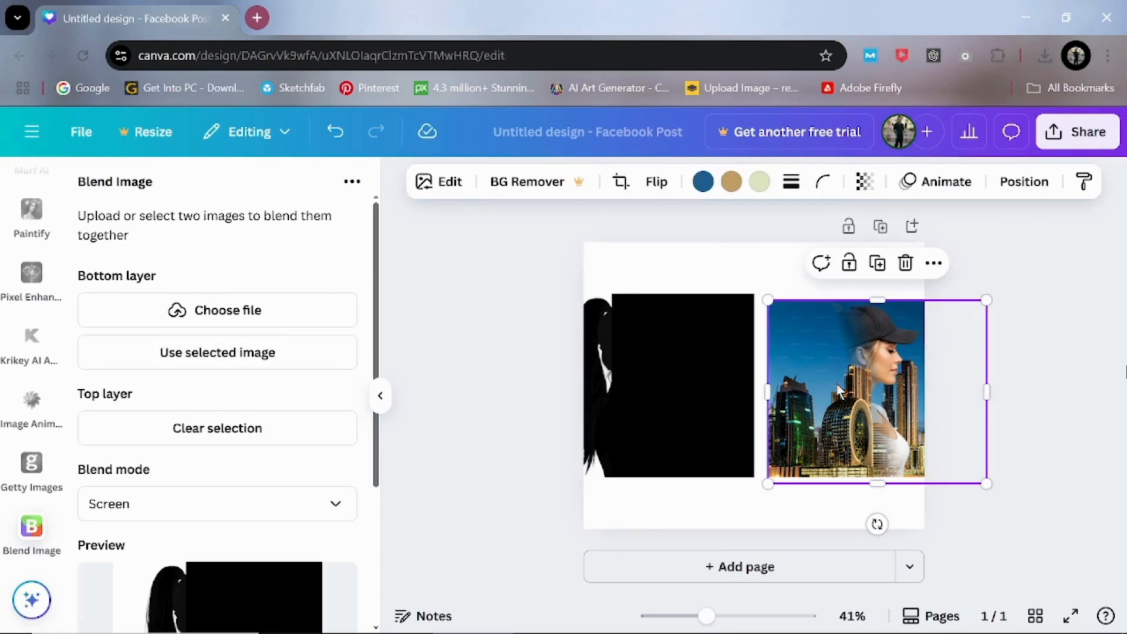
click(210, 355)
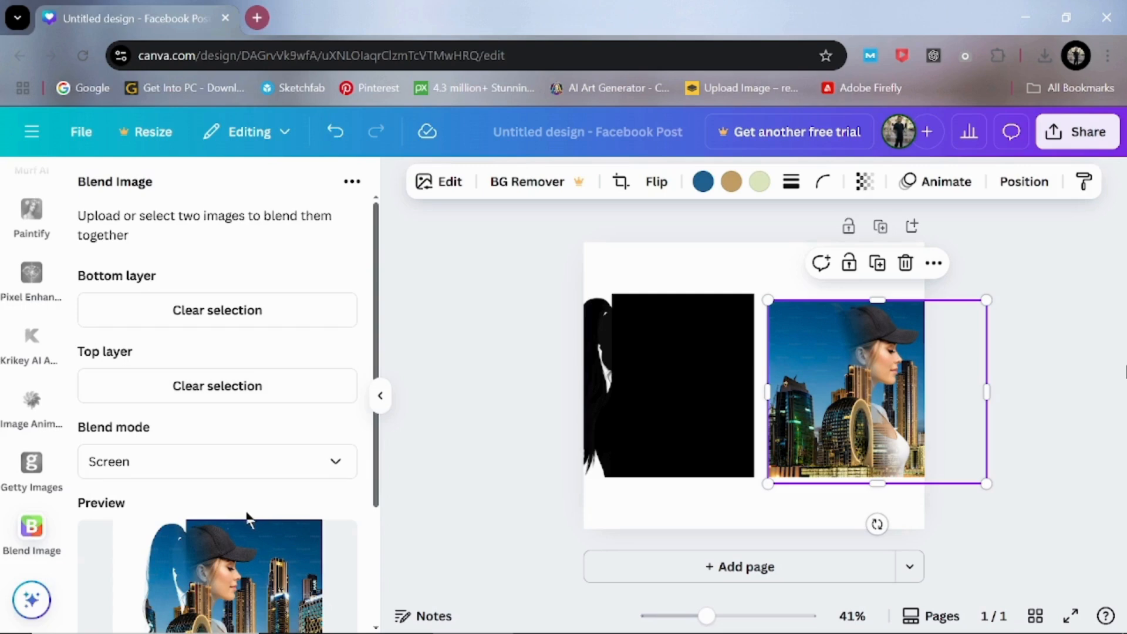
scroll(246, 513, down, 3)
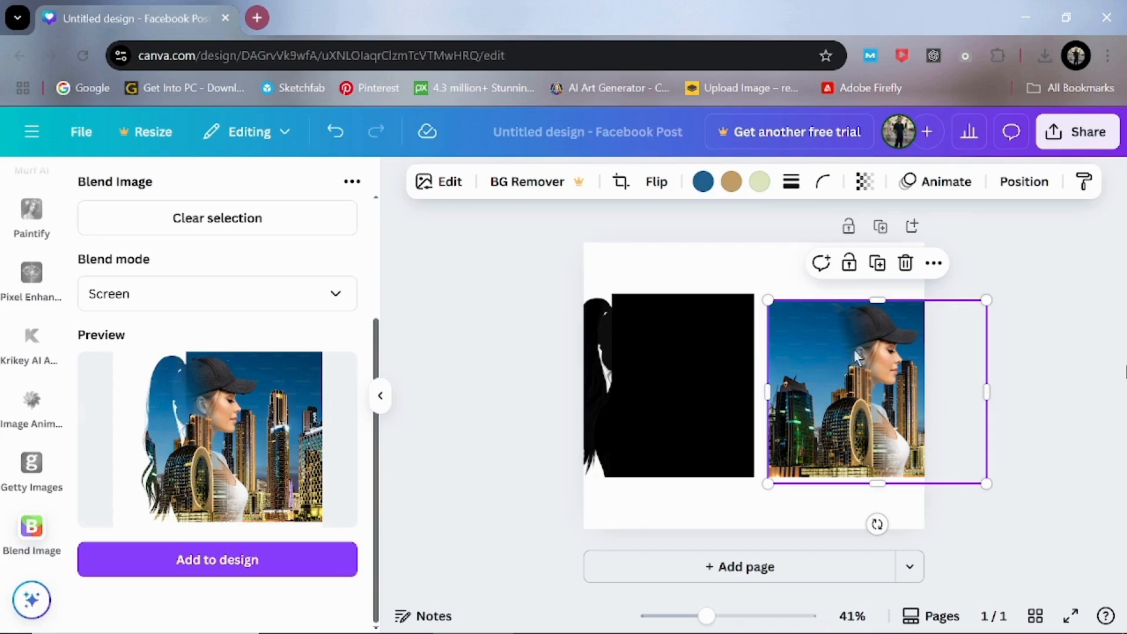
Step: Delete the portrait-skyline image and the black silhouette image from the page
click(905, 264)
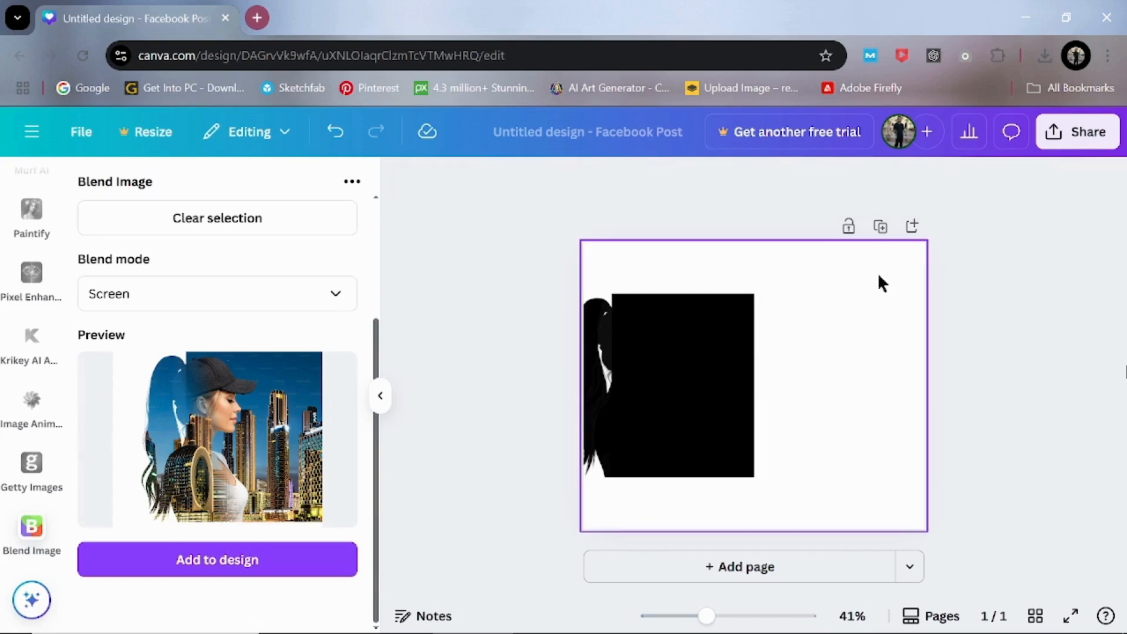
click(722, 352)
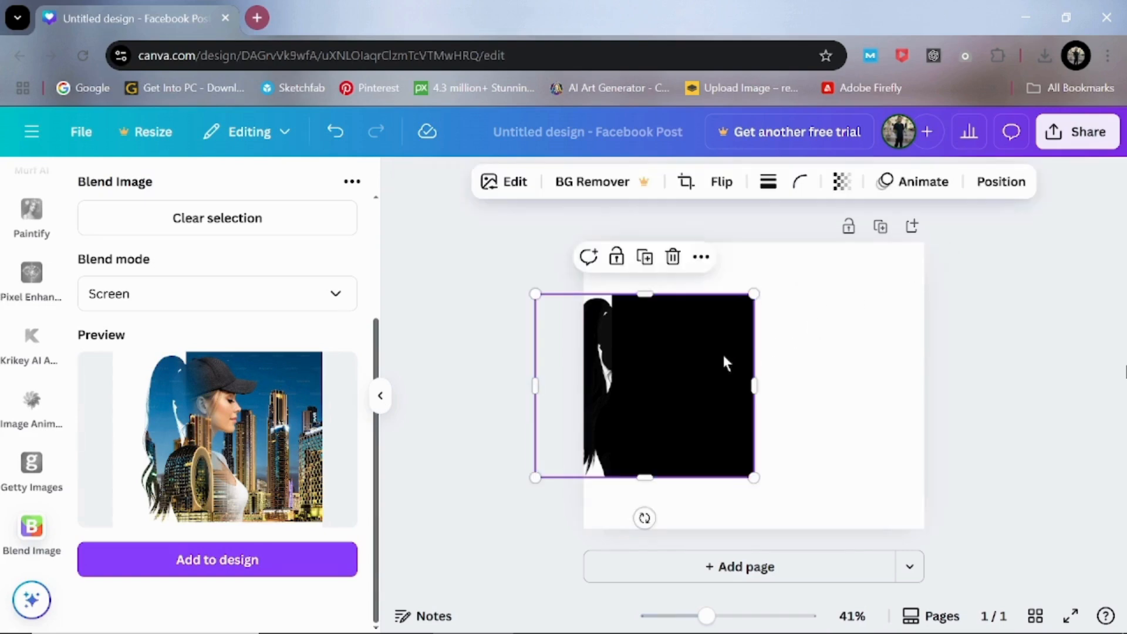
click(673, 257)
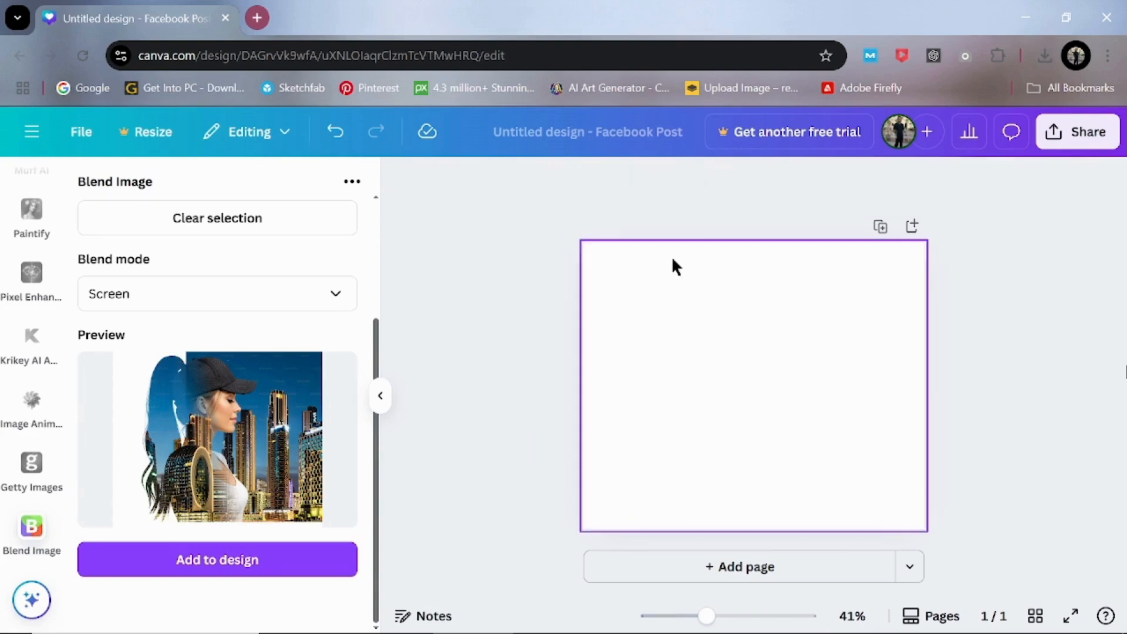
Step: Add the Screen-mode blend to the design, move it to the page's top-left corner and enlarge it to the full page width
click(206, 564)
drag(758, 396, 657, 310)
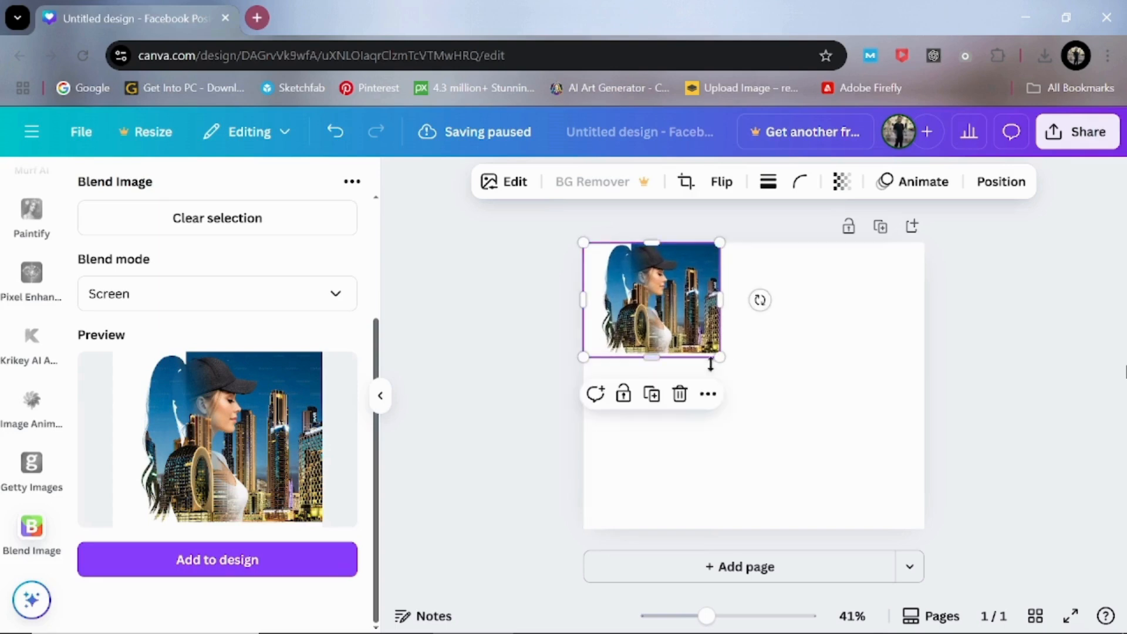
drag(720, 356, 929, 532)
click(1045, 335)
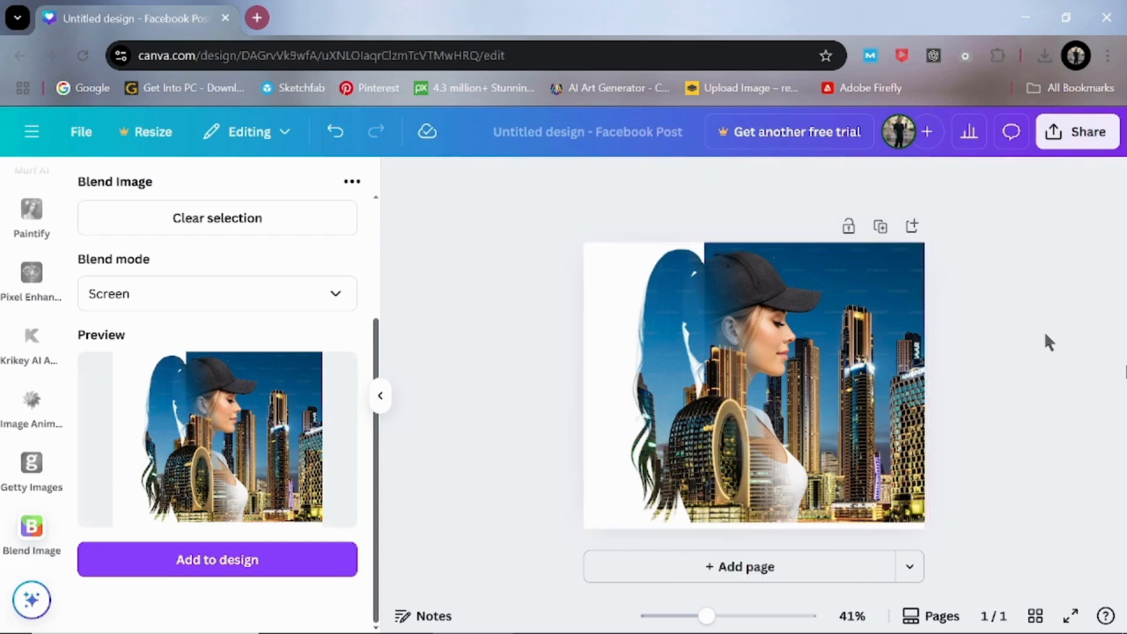
scroll(991, 384, up, 3)
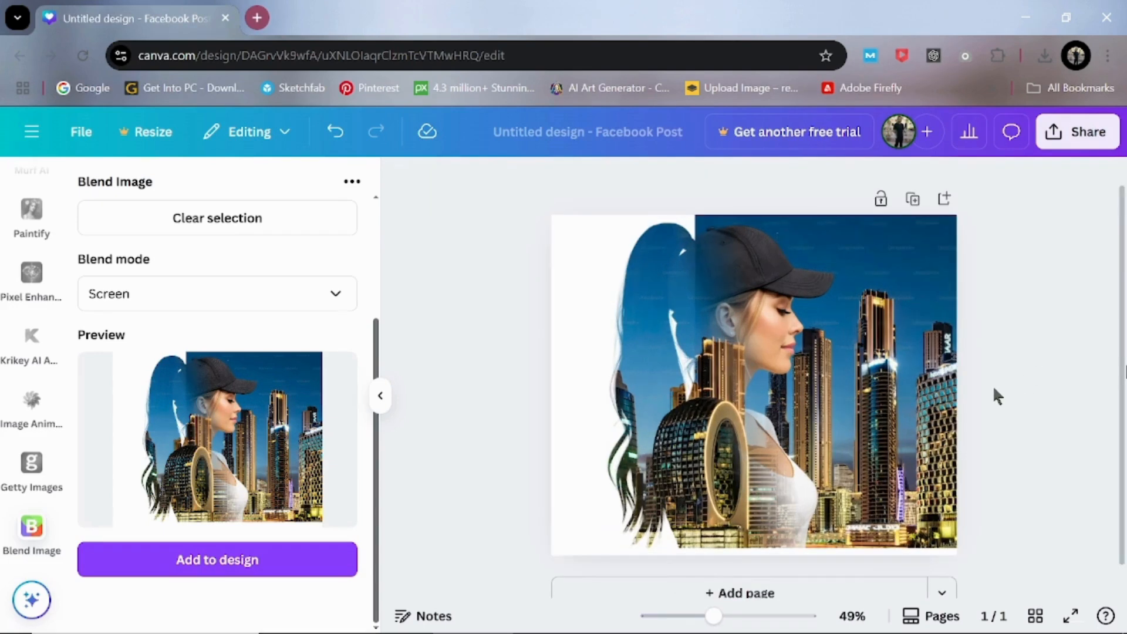